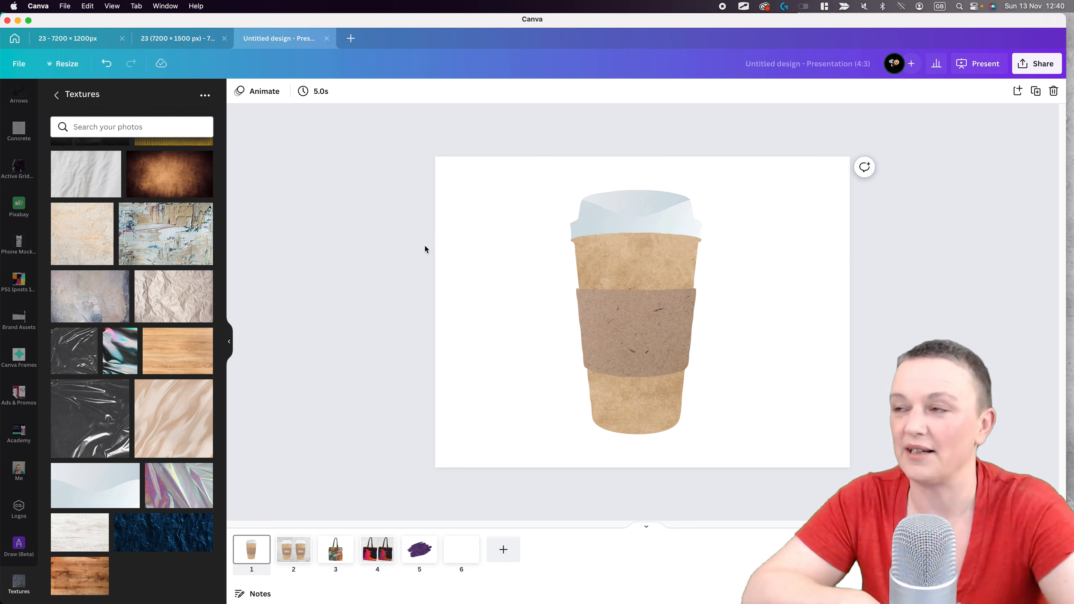
- Open the Draw (Beta) tool from the list of additional apps
scroll(19, 550, "down", 2)
left_click(18, 583)
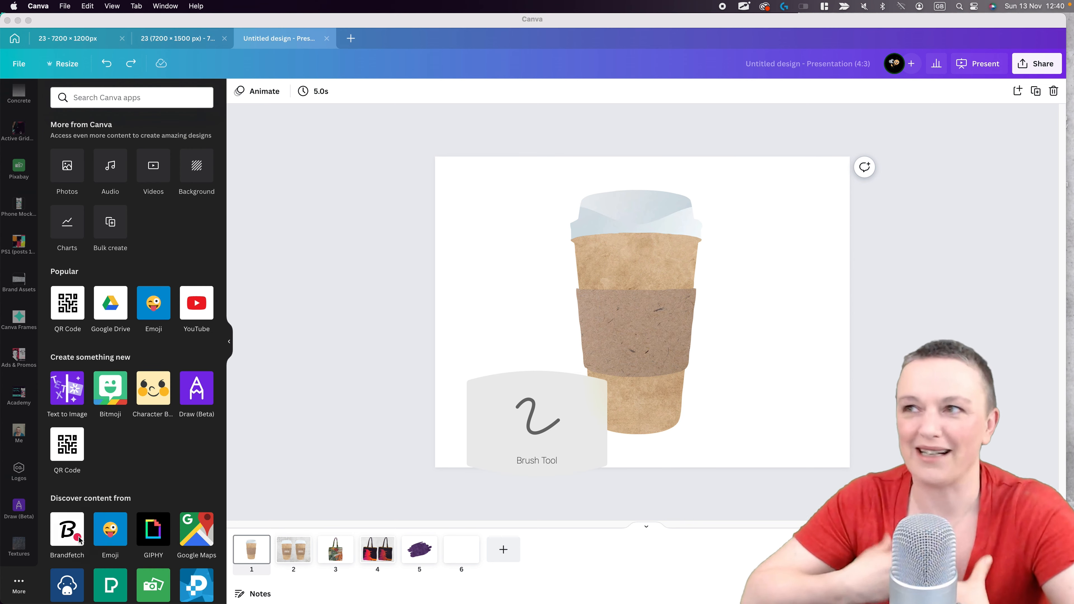
left_click(231, 342)
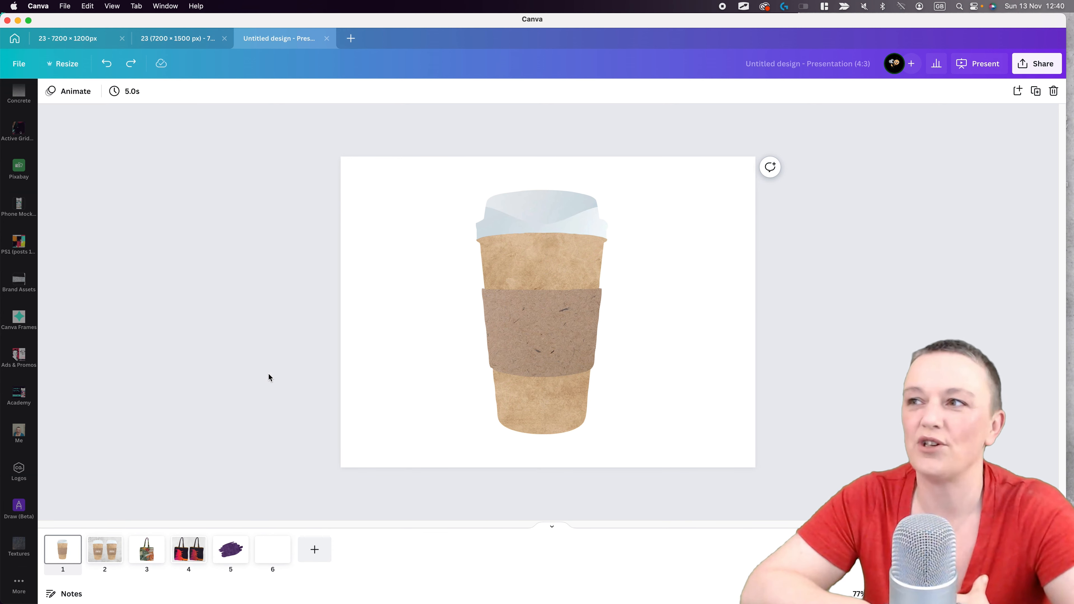
key("alt+Tab")
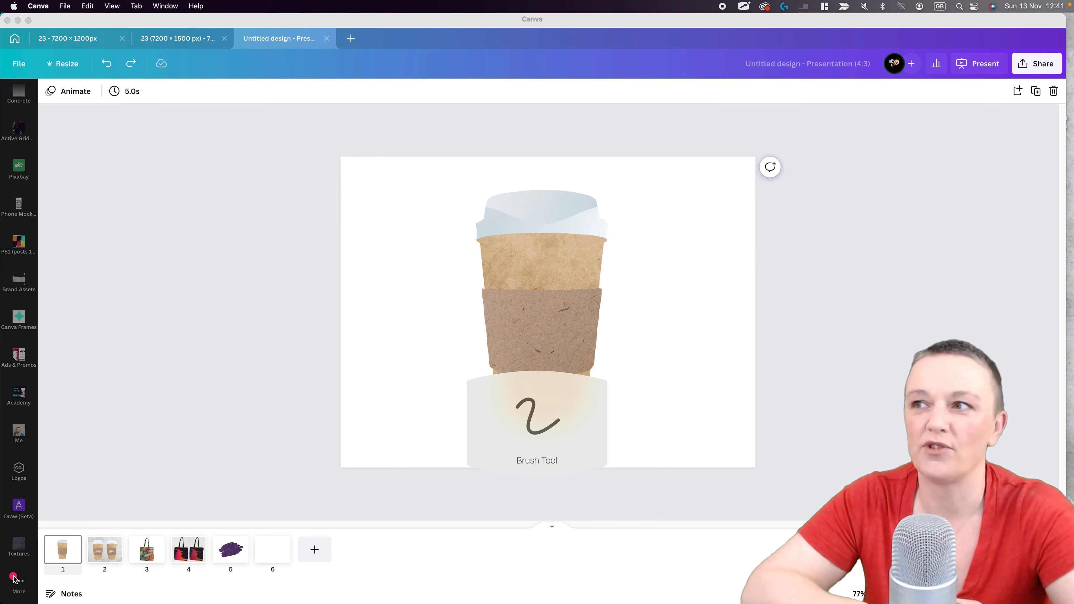
left_click_drag(26, 565, 6, 575)
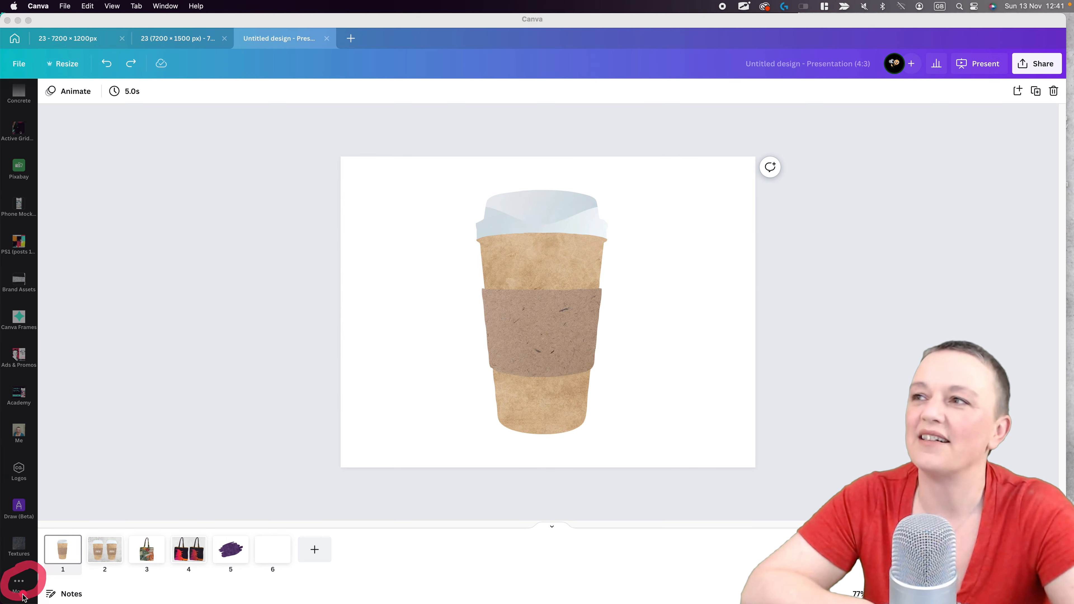
key("Escape")
left_click(20, 586)
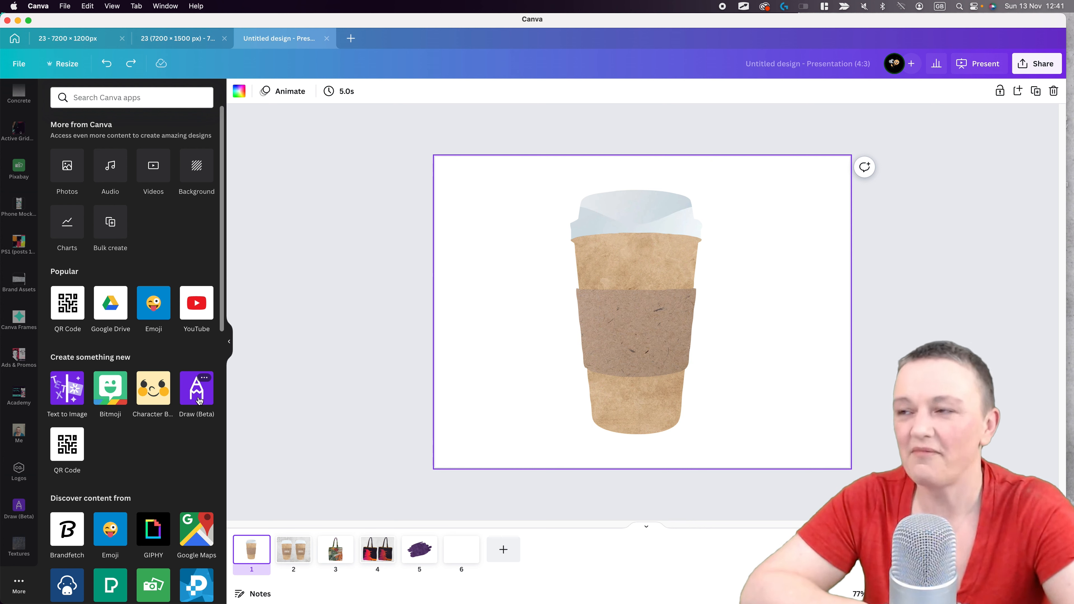
left_click(197, 390)
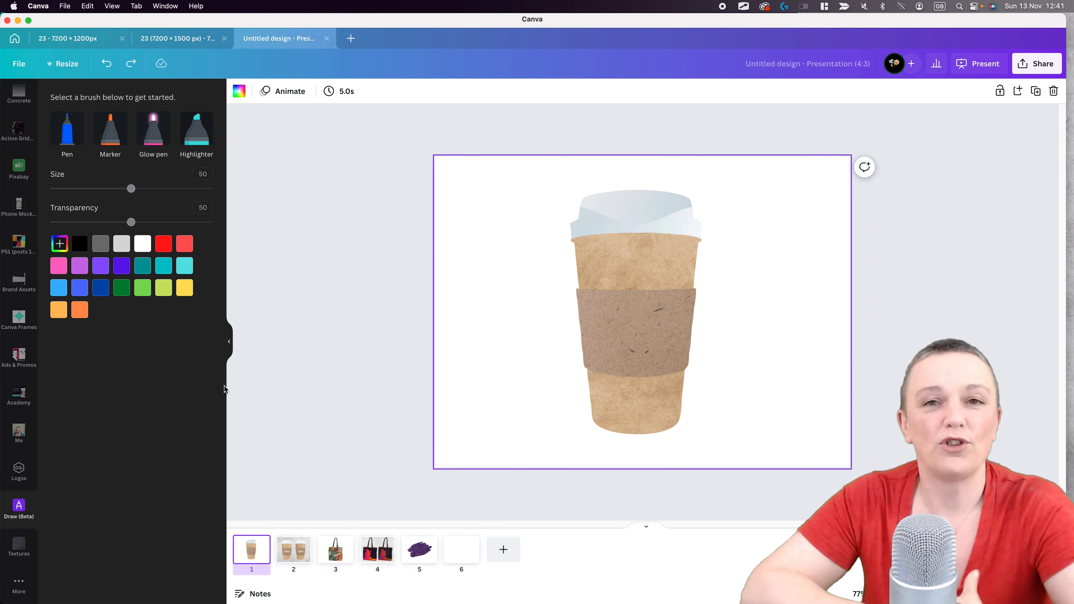
- Draw black marker shading down the cup's left side at size 50 and transparency 100, and finish the drawing
left_click(84, 252)
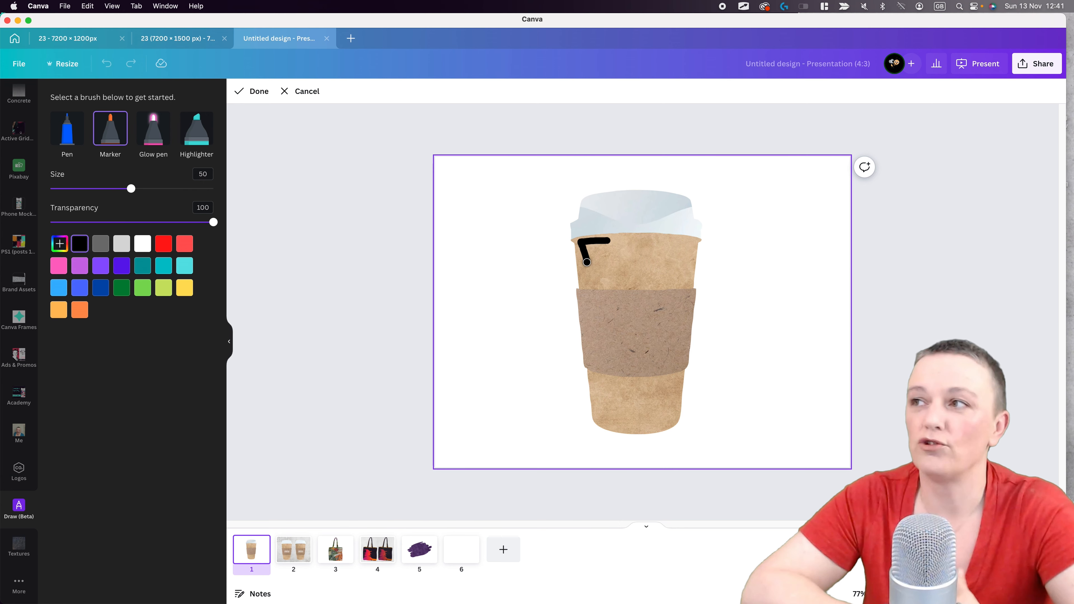
left_click_drag(605, 417, 617, 420)
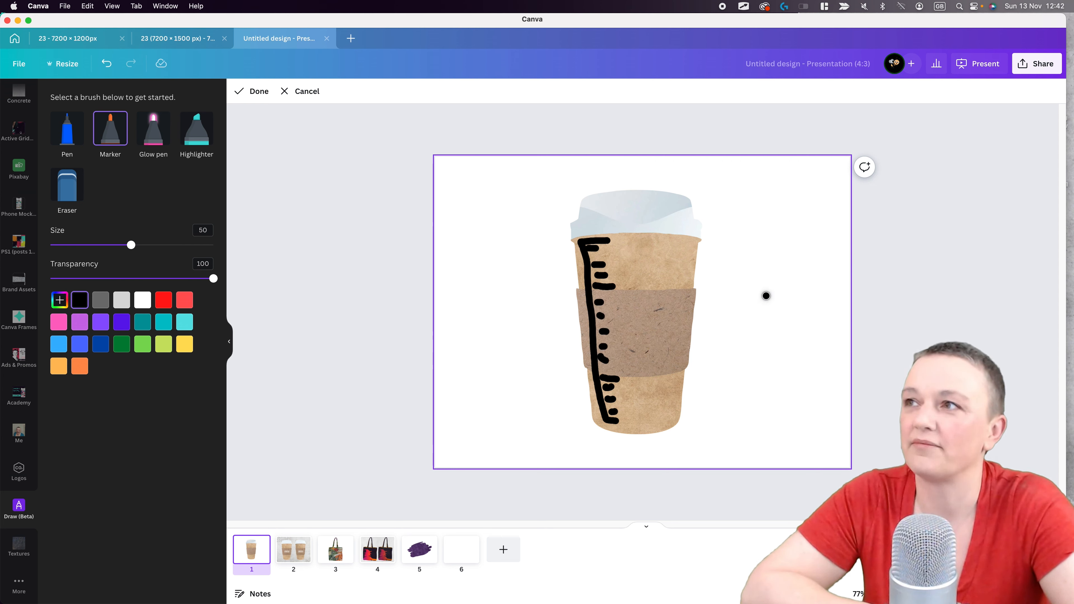
left_click(257, 91)
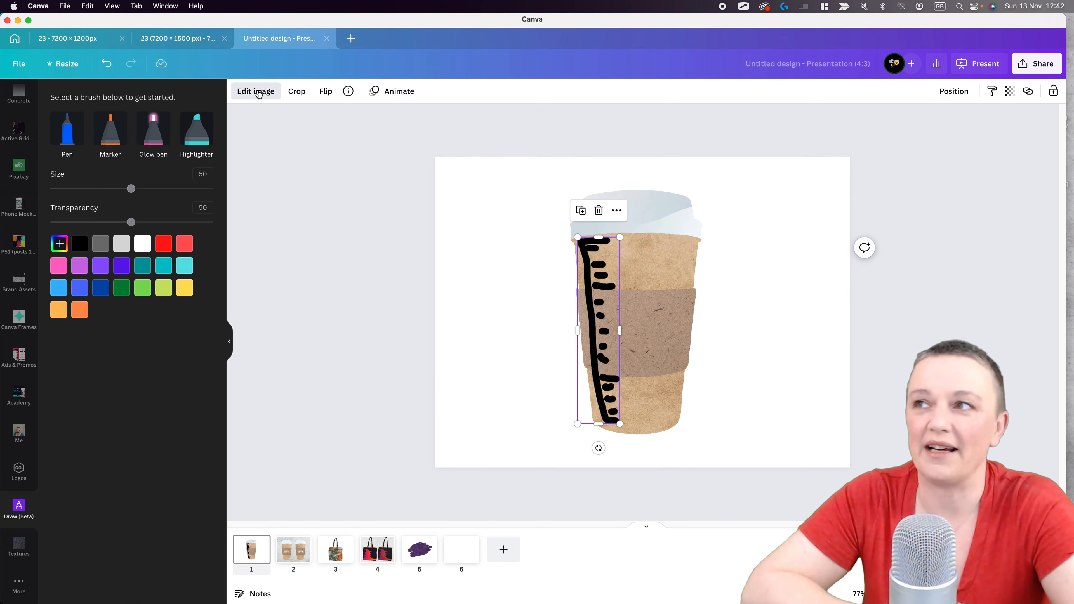
- Try to soften the marker drawing by setting its blur to 90
left_click(258, 92)
scroll(123, 232, "up", 15)
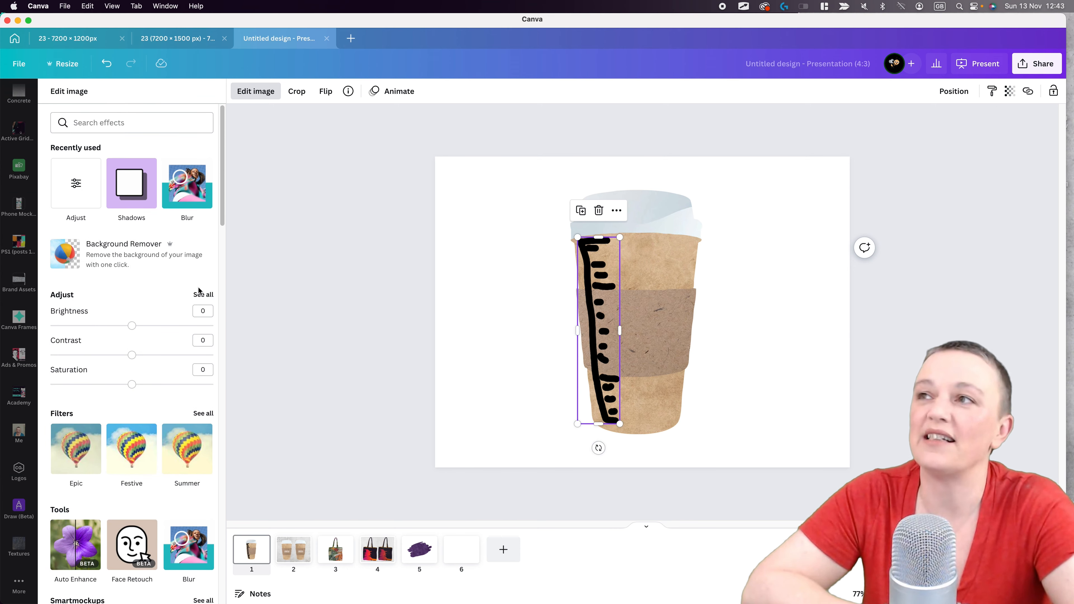
left_click(203, 294)
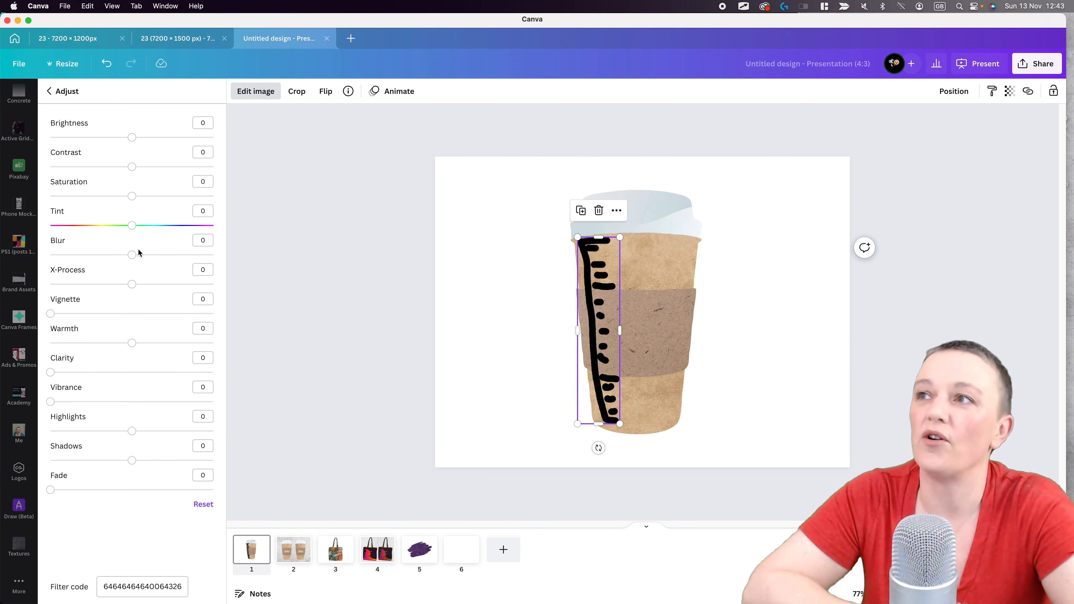
left_click_drag(134, 256, 169, 261)
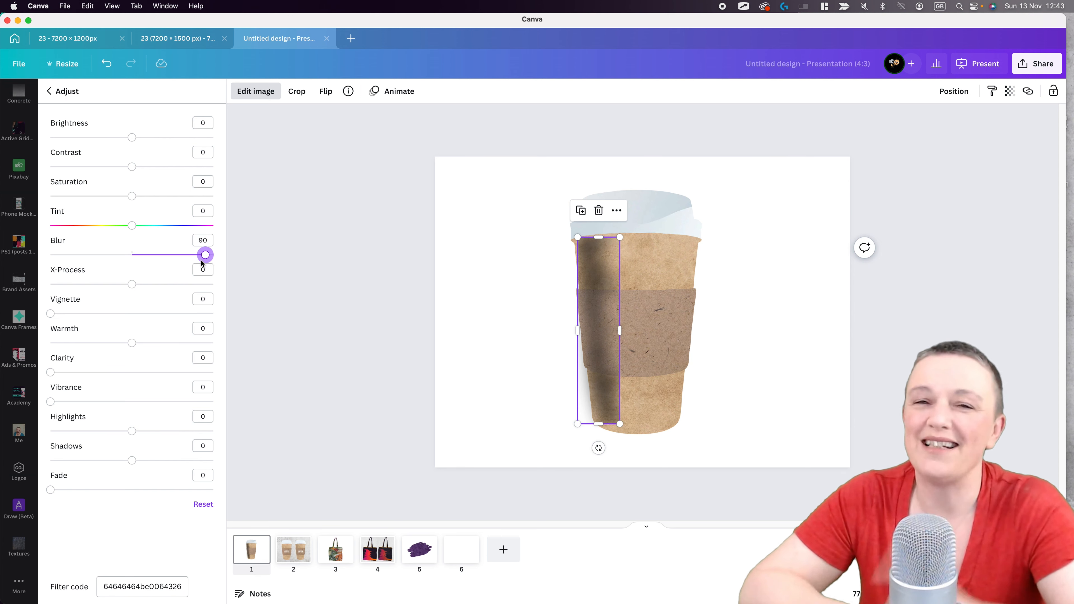
- Move the blurred drawing off the cup onto the blank area beside it
left_click(310, 189)
left_click_drag(592, 303, 487, 306)
left_click(507, 237)
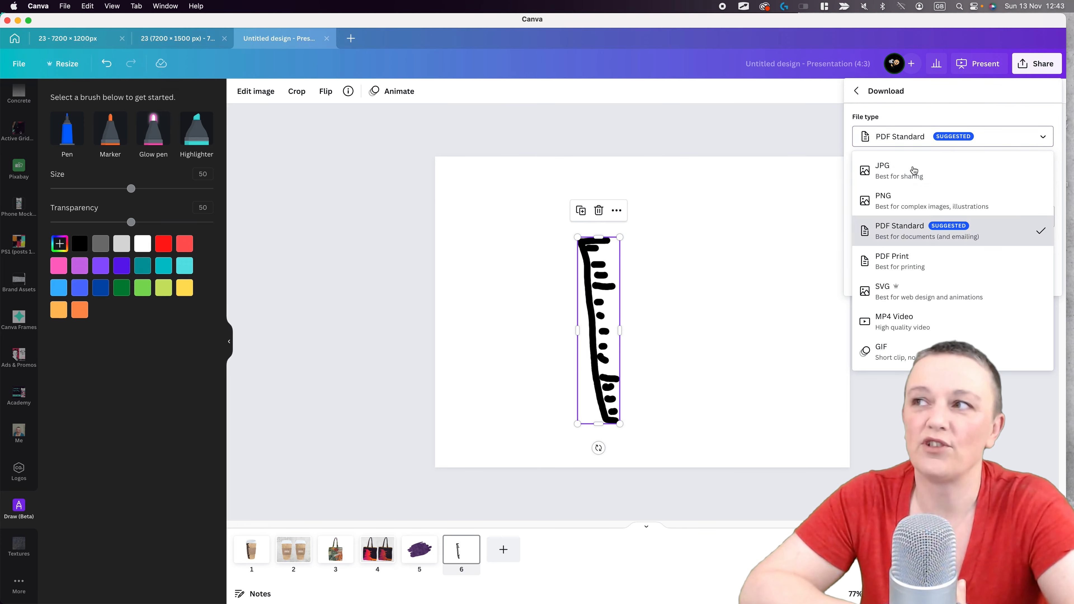
- Download the separate page with the marker drawing as a transparent PNG and upload 6.png to the image library
left_click(914, 201)
left_click(952, 319)
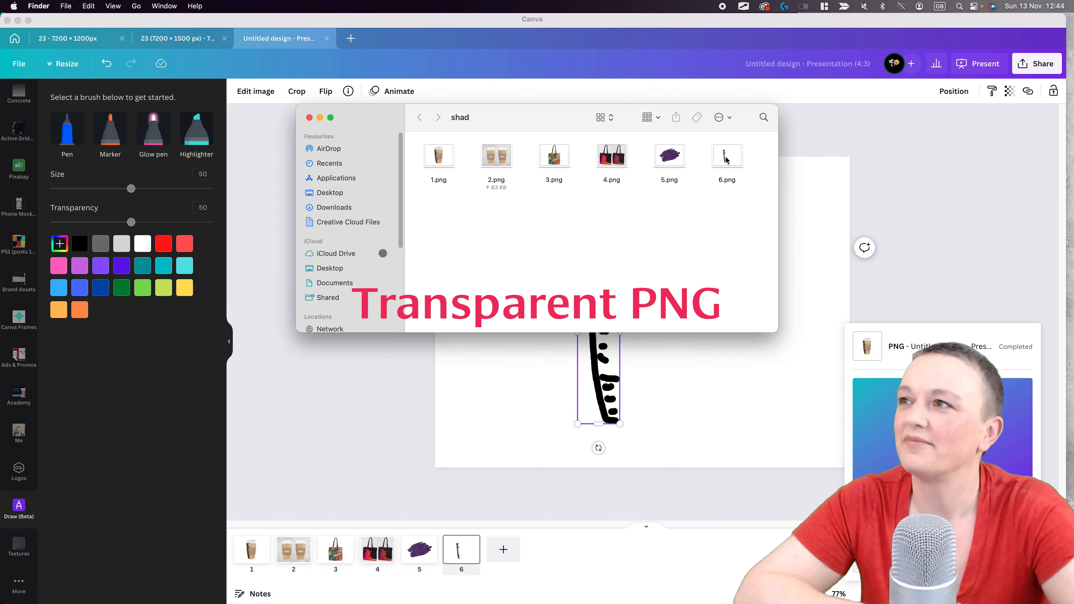
left_click_drag(726, 147, 181, 374)
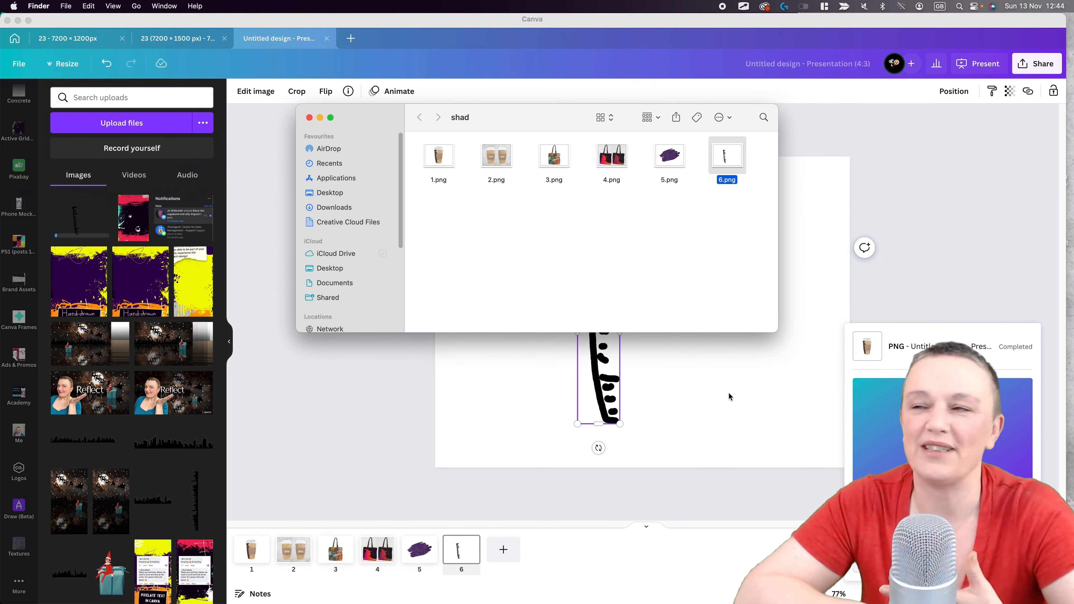
- On page 1, crop the empty sides of the uploaded marker drawing and enlarge it
left_click(723, 390)
left_click(252, 549)
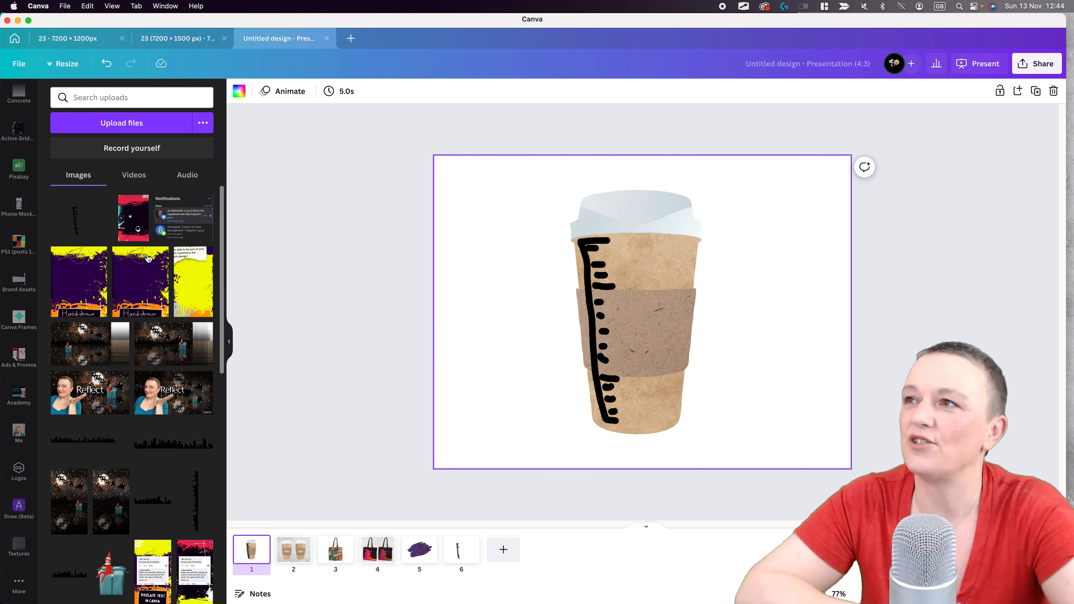
left_click_drag(516, 311, 548, 310)
left_click_drag(777, 311, 682, 309)
left_click_drag(610, 210, 525, 210)
left_click_drag(681, 410, 726, 467)
- Move the uploaded drawing to the right of the cup and the original drawing to the page's upper left corner
left_click(595, 355)
left_click_drag(595, 355, 754, 316)
left_click_drag(591, 324, 452, 240)
left_click_drag(801, 292, 820, 331)
left_click_drag(703, 341, 723, 340)
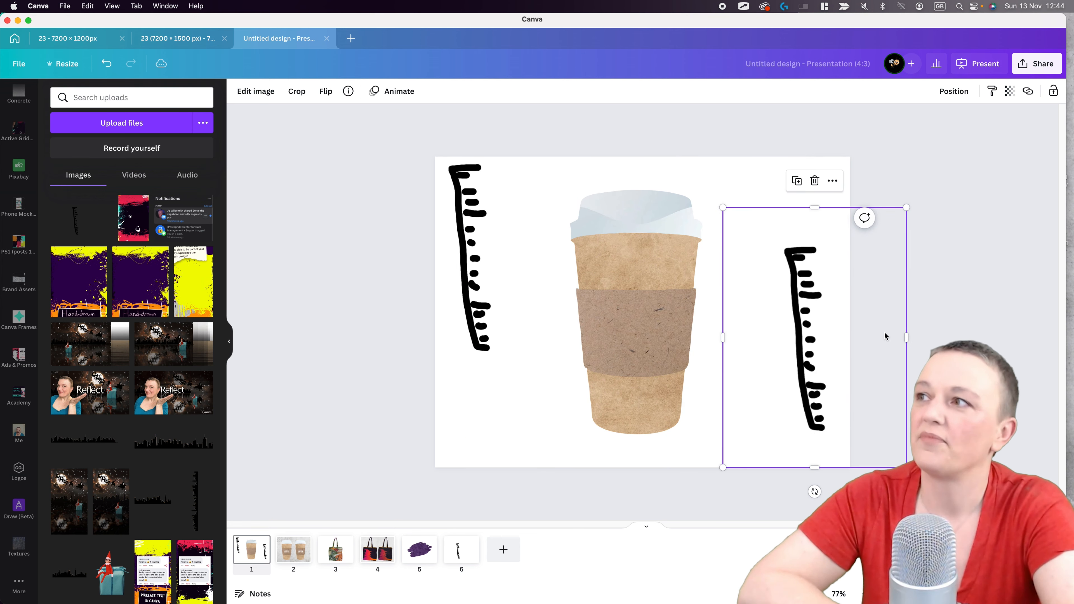
- Position and scale the uploaded drawing so its shading lines up with the cup's left side
left_click_drag(816, 359, 596, 354)
left_click_drag(523, 237, 539, 240)
left_click_drag(586, 296, 547, 290)
left_click_drag(472, 384, 533, 396)
- Set the uploaded drawing's blur to 43
left_click(256, 91)
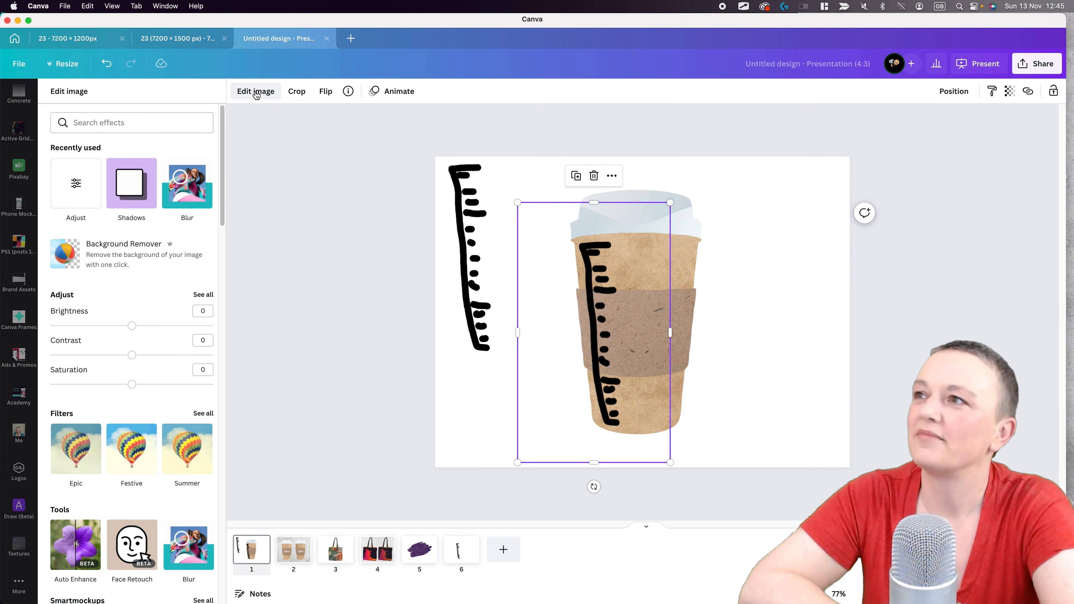
left_click(200, 295)
left_click_drag(132, 255, 159, 255)
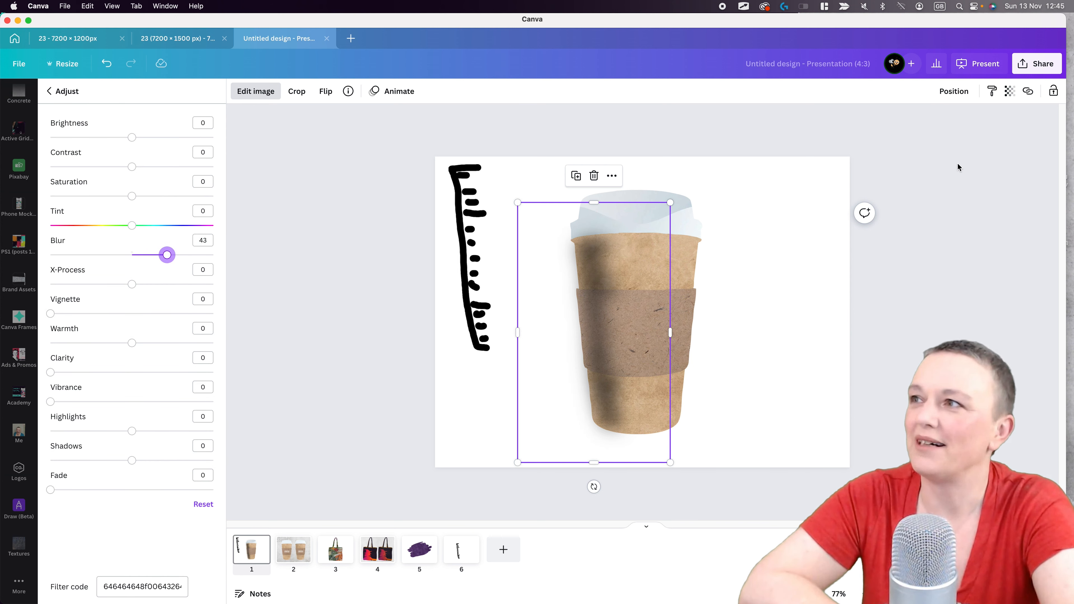
- Set the blurred shadow's transparency to 41
left_click(1011, 92)
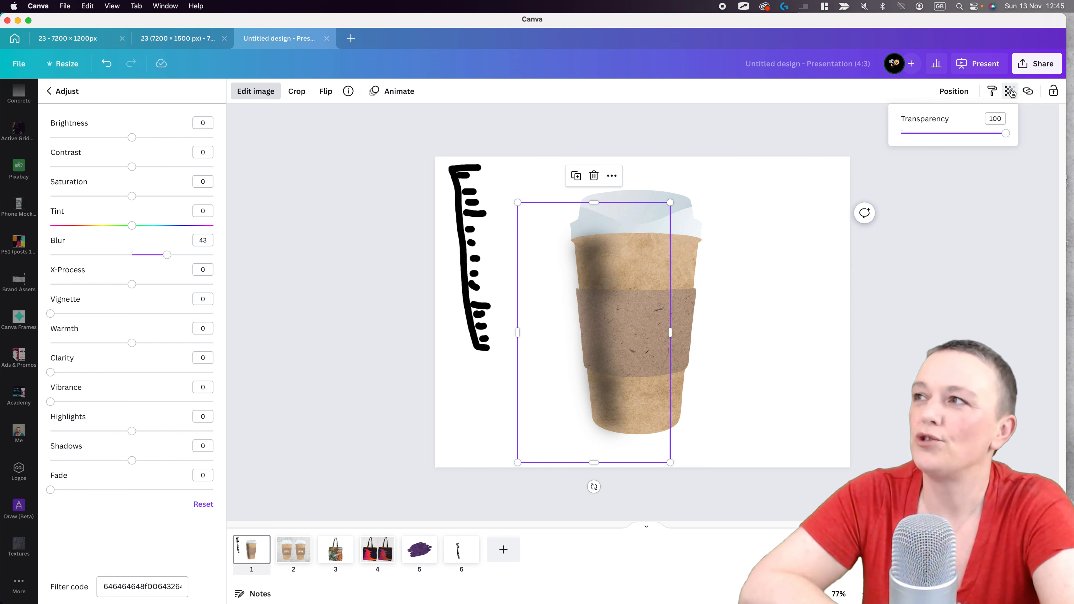
left_click_drag(993, 134, 964, 135)
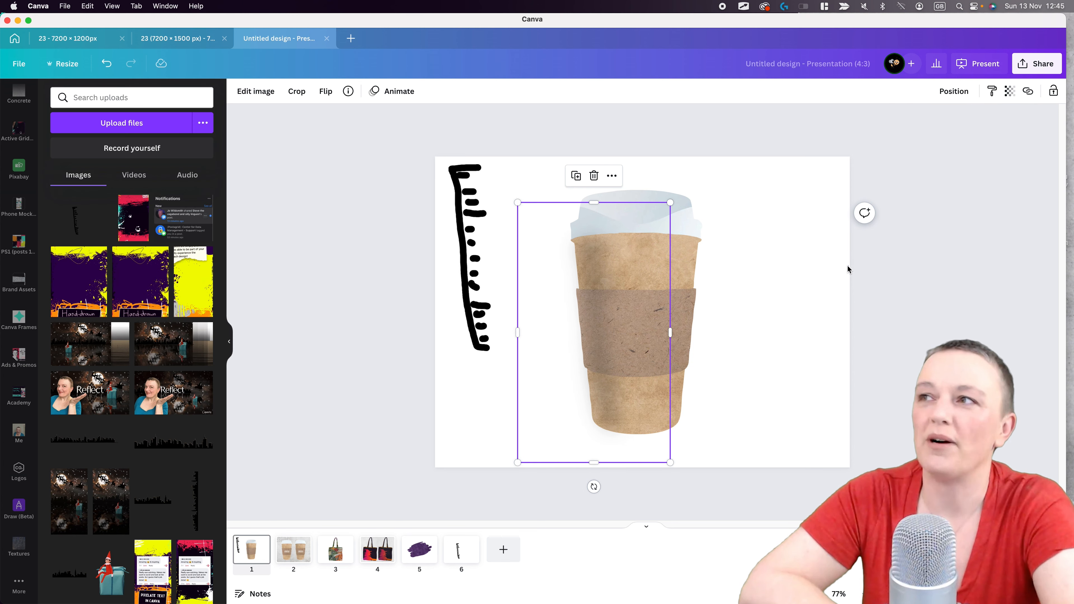
left_click(847, 266)
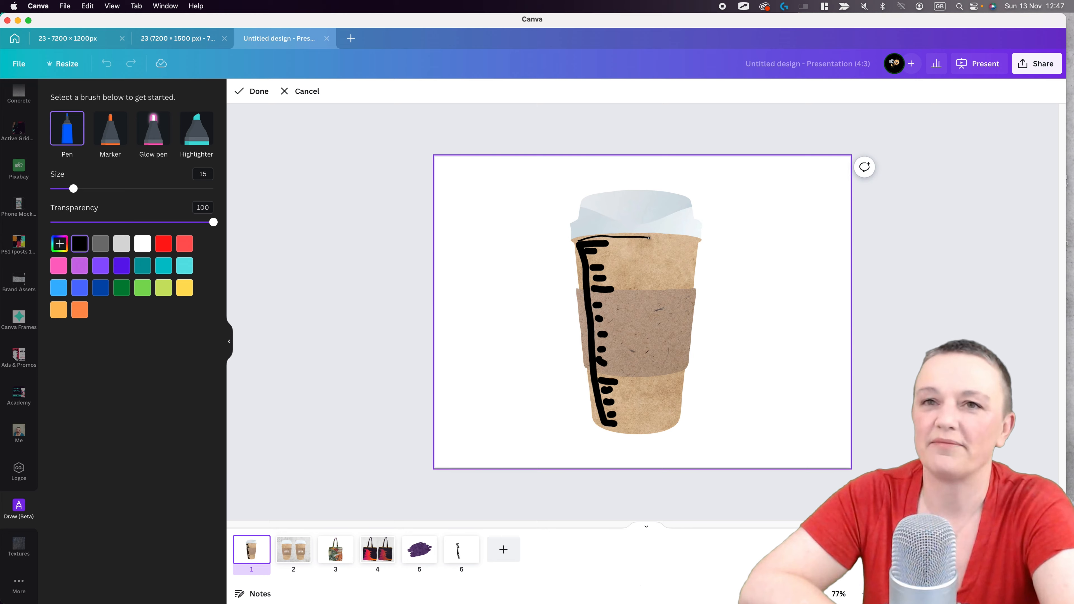
- Draw black pen shadow lines at size 15 under the lid and along both ends of its rim
left_click_drag(636, 239, 619, 238)
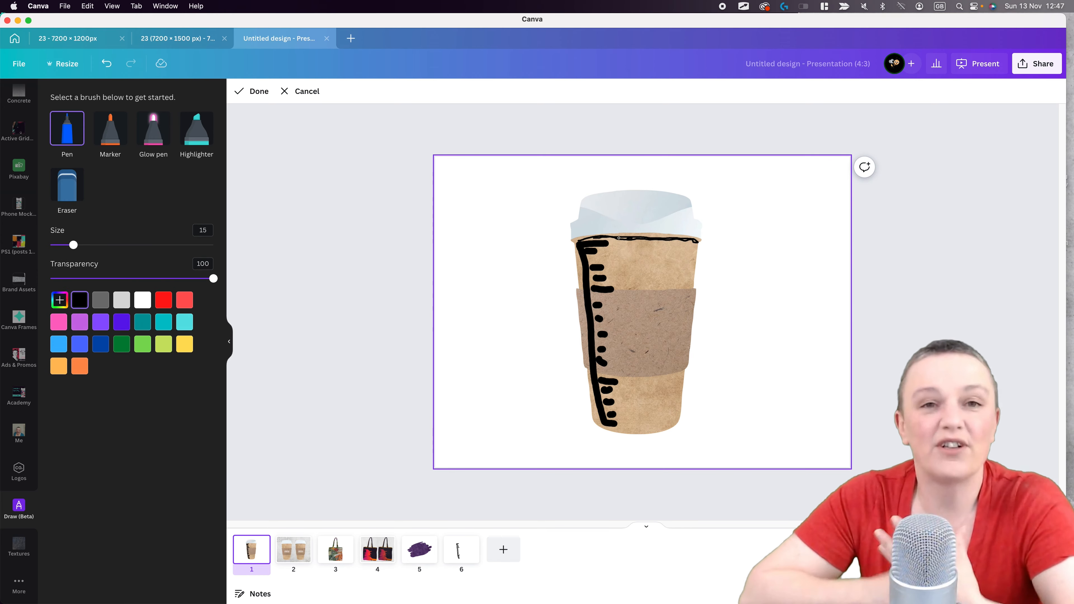
left_click(239, 92)
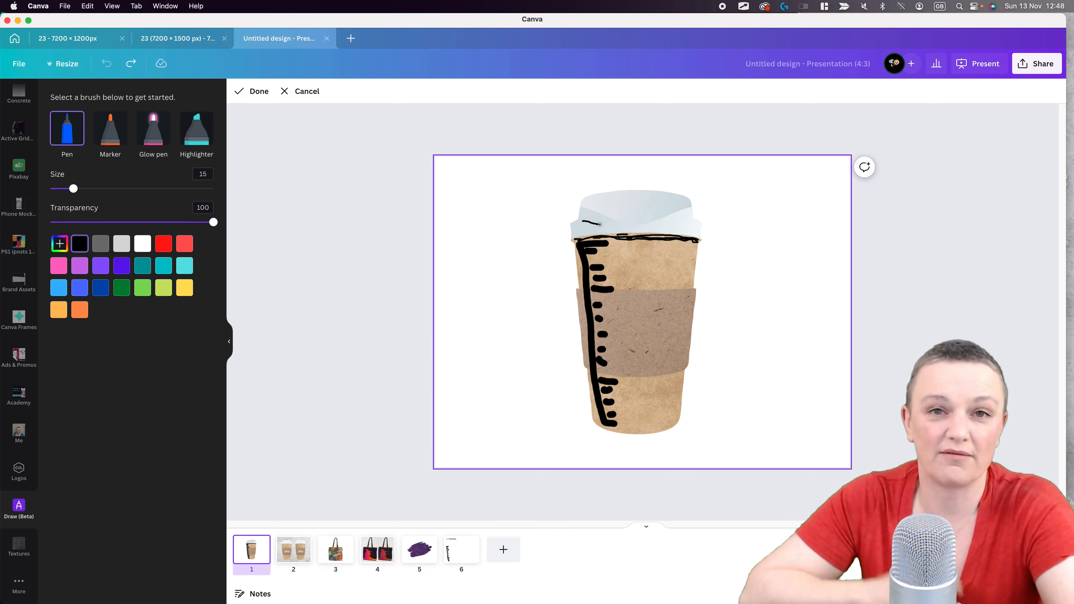
mouse_move(600, 224)
left_mouse_down()
mouse_move(660, 226)
mouse_move(623, 224)
left_mouse_up()
key("super+z")
left_click_drag(656, 223, 698, 227)
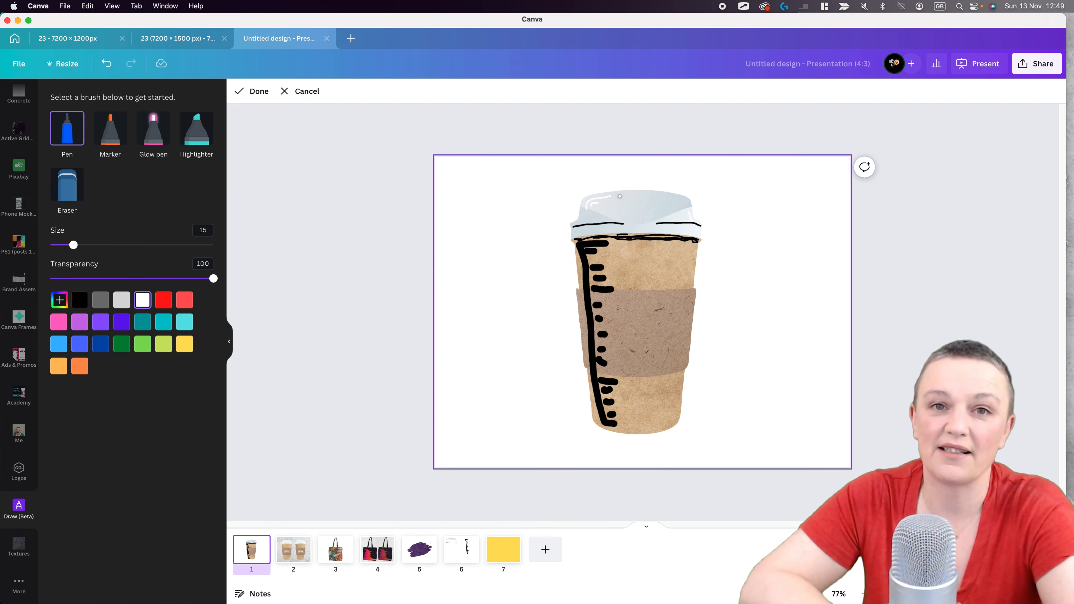
left_click(256, 91)
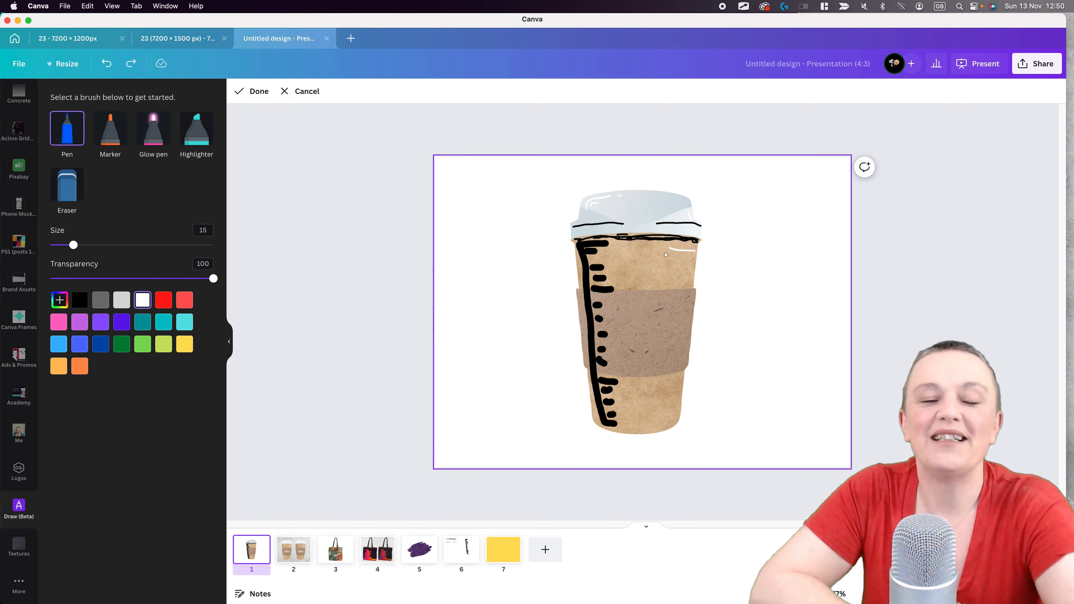
- Draw white pen highlights at size 15 down the cup's right side and centre, including strokes at the sleeve edges
left_click_drag(666, 255, 683, 290)
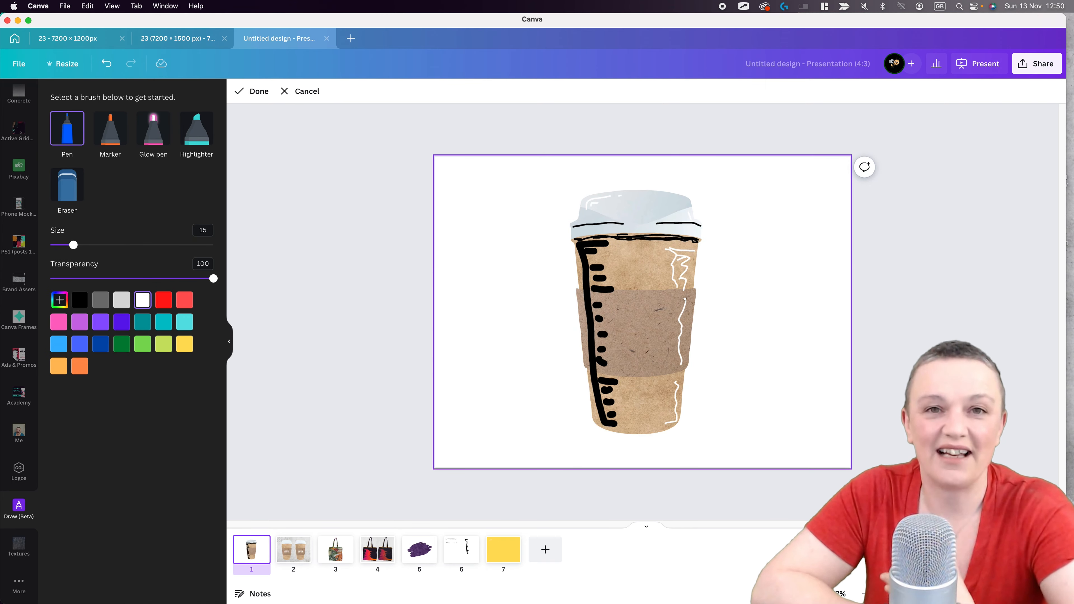
left_click_drag(640, 355, 646, 410)
left_click_drag(627, 291, 658, 291)
left_click_drag(628, 377, 659, 374)
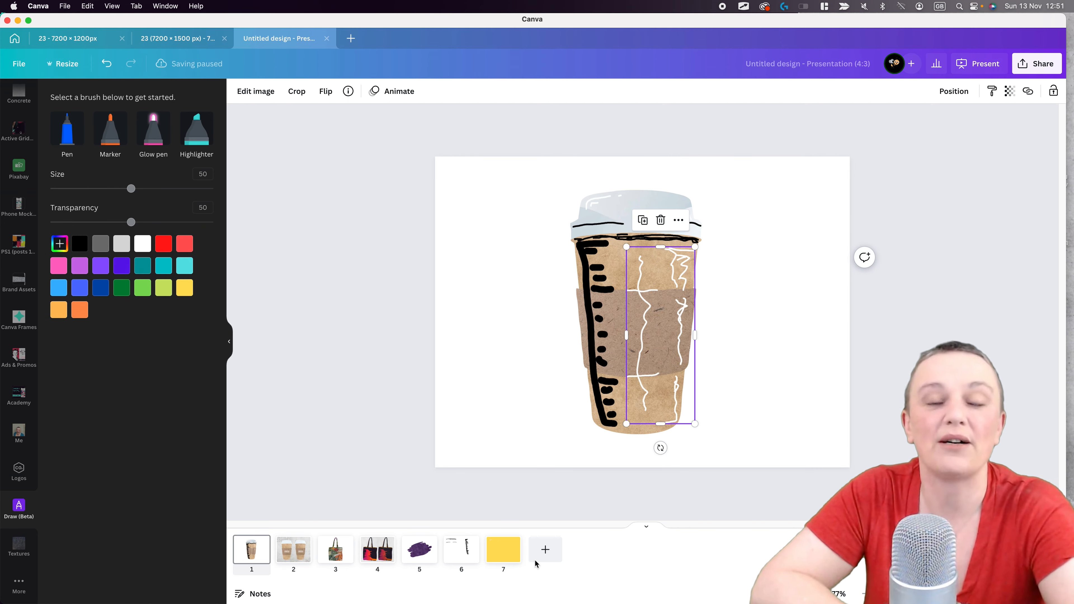
- Go to the yellow page 7 holding the white highlights and open the download settings
left_click(504, 550)
left_click(474, 561)
left_click(503, 550)
left_click(1037, 63)
left_click(934, 254)
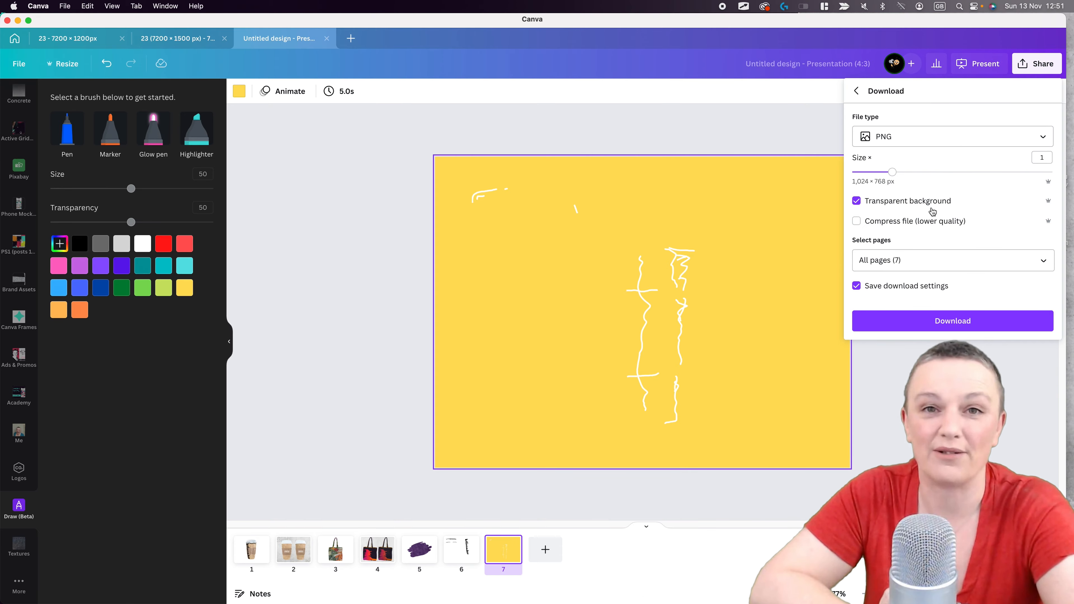
- Download only the shadow and highlight pages as transparent PNGs and save the zip file as shad
left_click(952, 260)
left_click(909, 284)
left_click(909, 376)
left_click(909, 400)
left_click(973, 424)
left_click(967, 326)
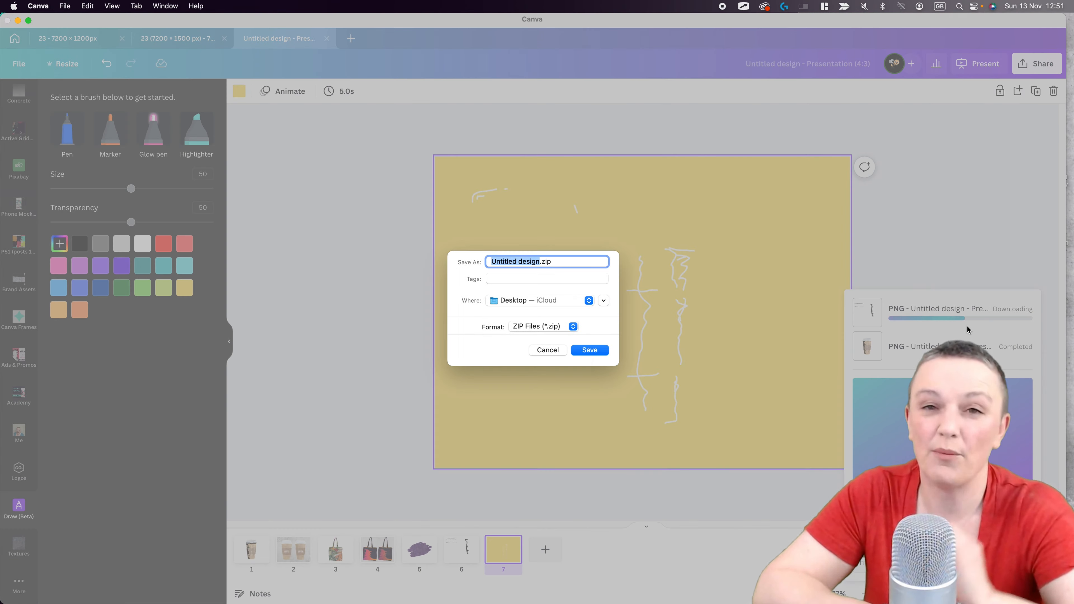
type("shad")
left_click(603, 348)
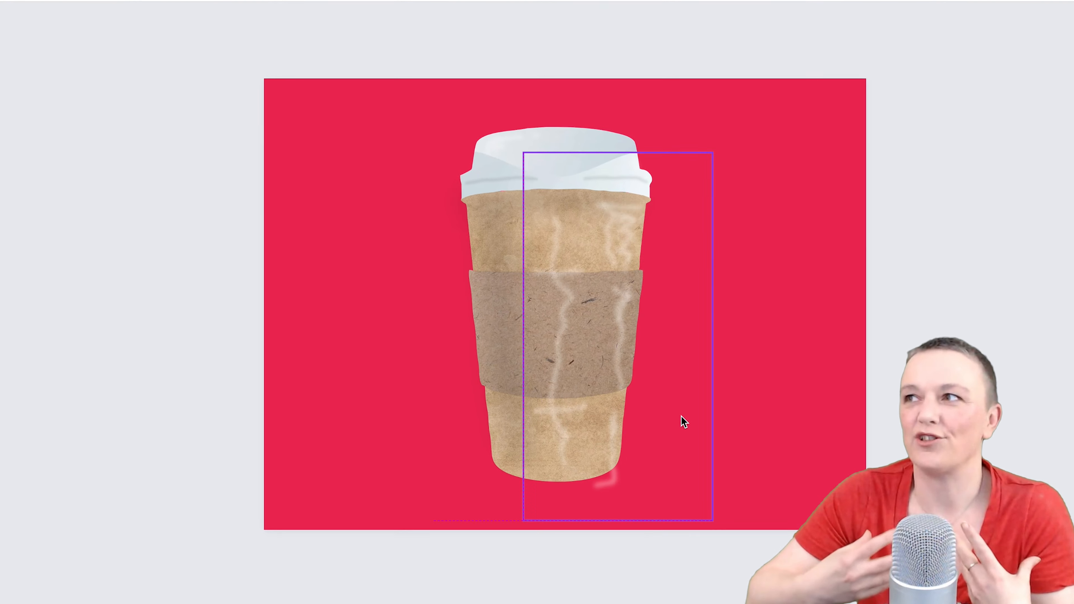
- Search the elements library for logo and browse the photo results for a tote bag design
left_click(937, 322)
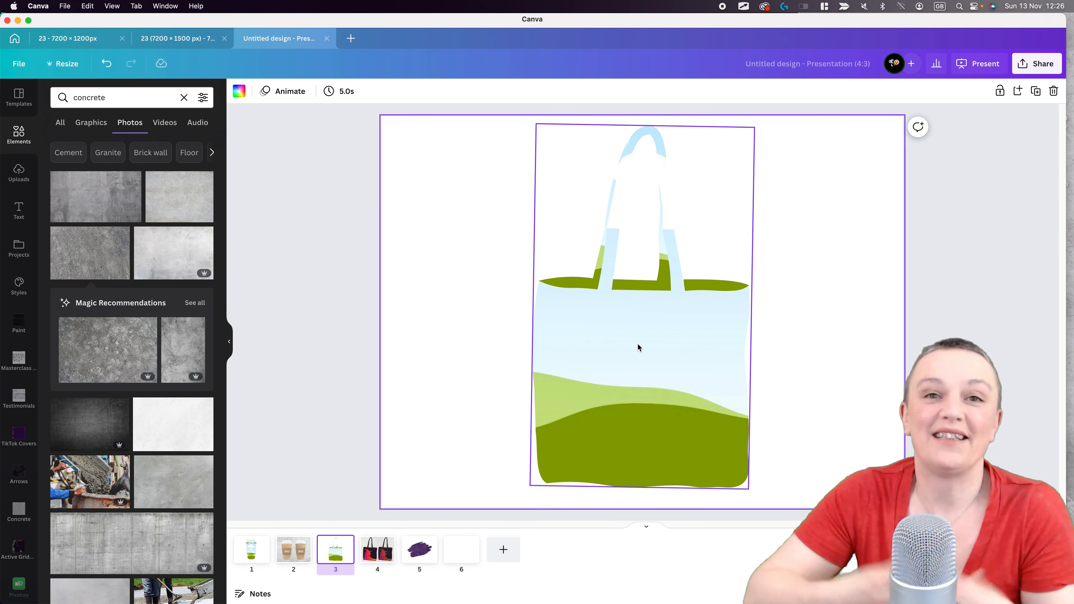
left_click(67, 94)
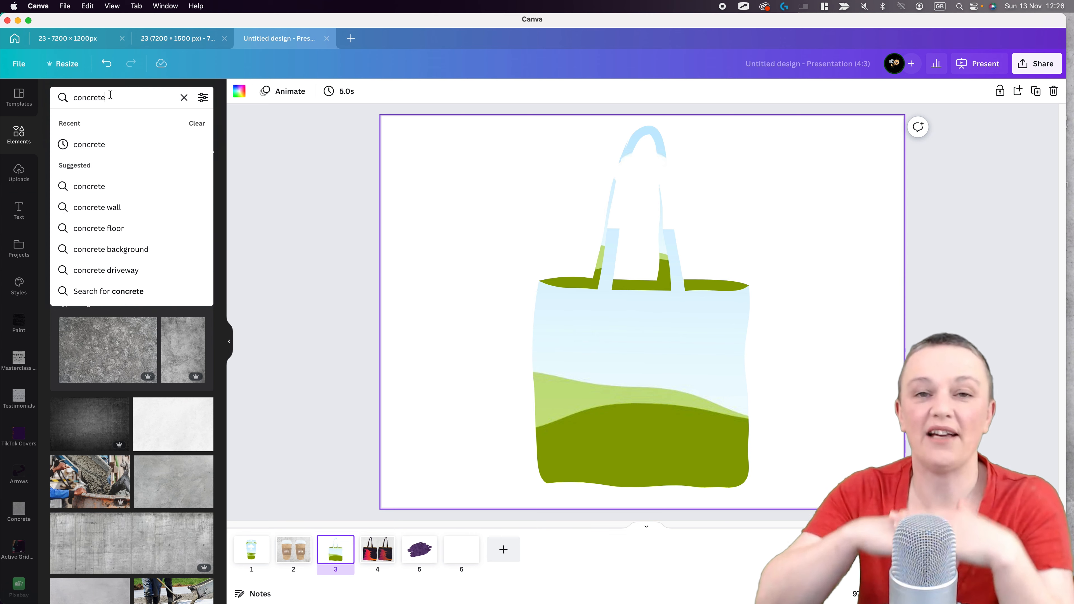
type("logo")
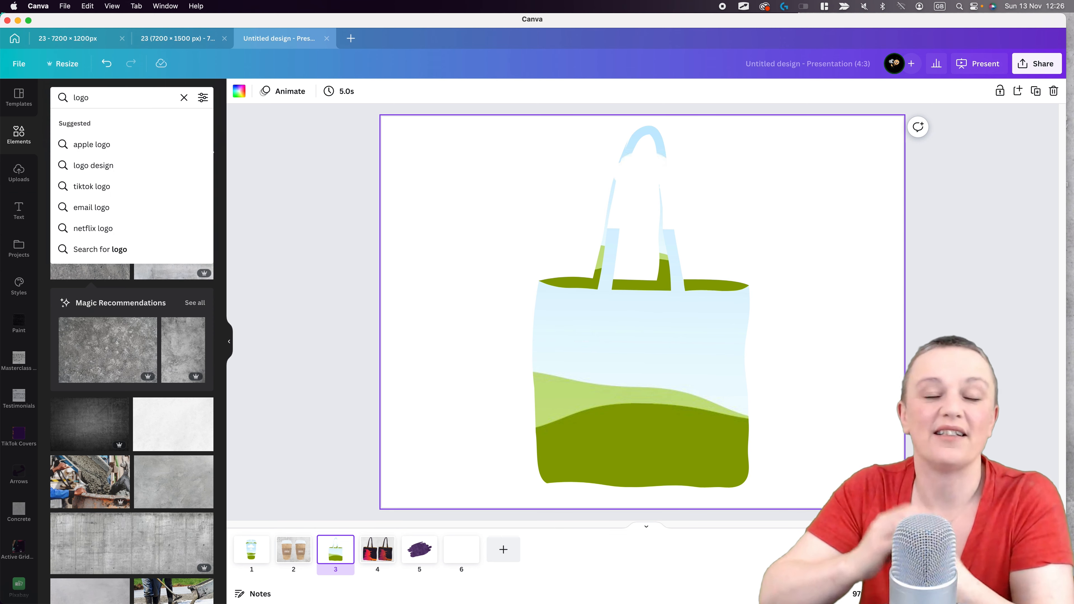
key("Return")
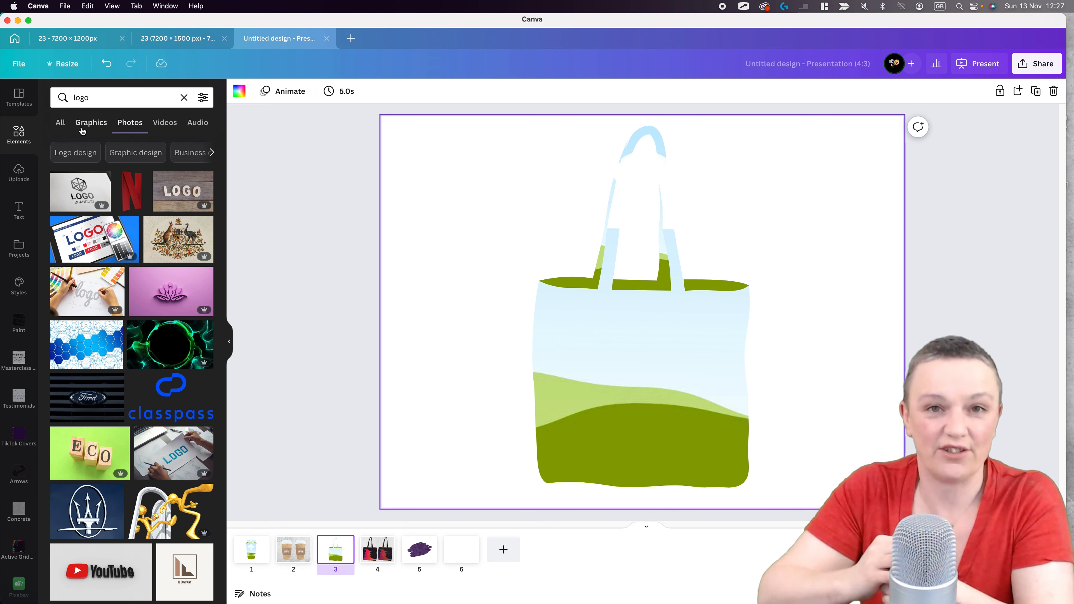
scroll(98, 462, "down", 2)
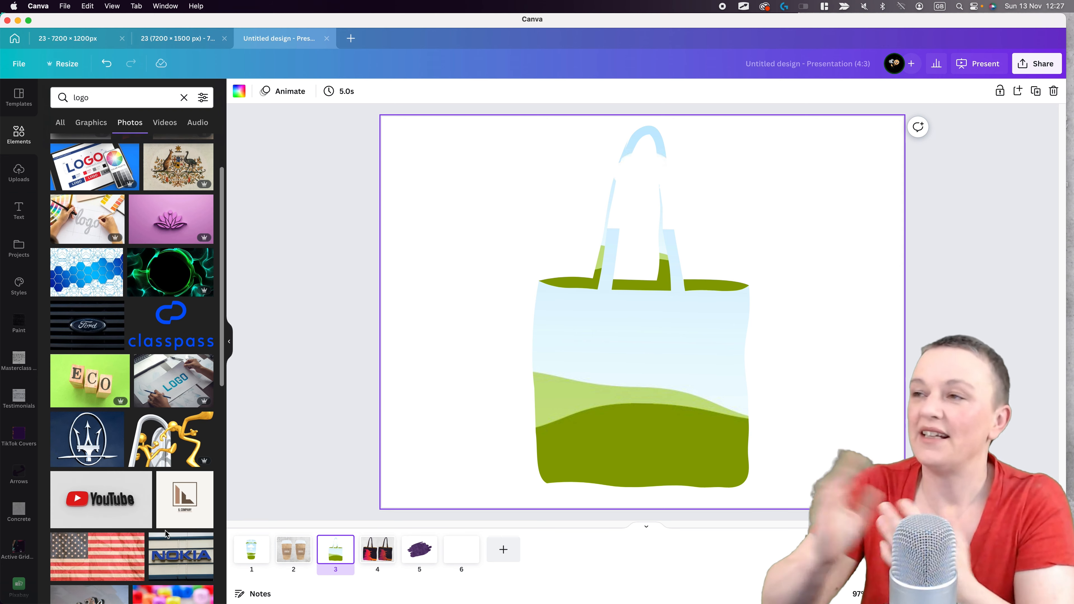
left_click(92, 123)
- Search photos for vegetables and fill the front of the tote bag with the large mixed vegetables photo
left_click(104, 104)
type("vegetables")
key("Return")
left_click(91, 124)
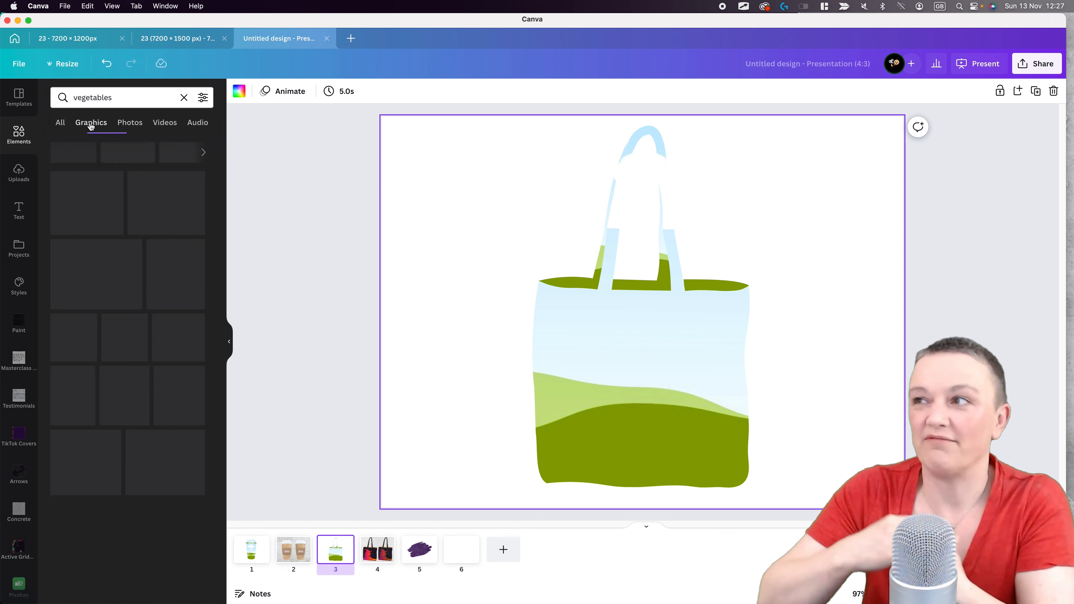
left_click(128, 127)
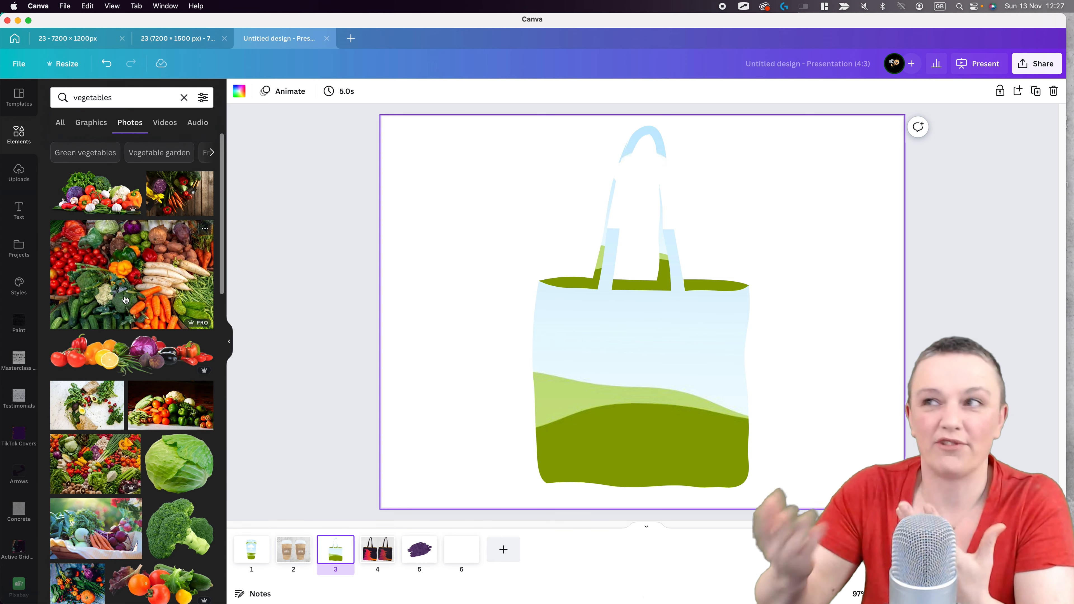
left_click_drag(131, 277, 651, 385)
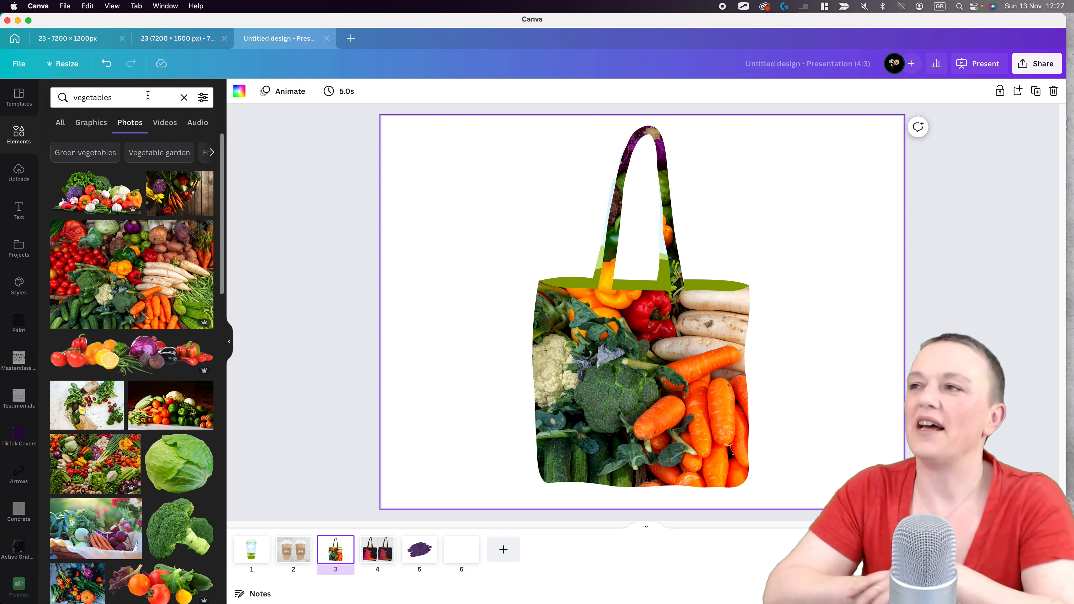
- Recolour the tote bag's inner lining dark green
left_click(240, 91)
left_click(557, 283)
left_click(557, 283)
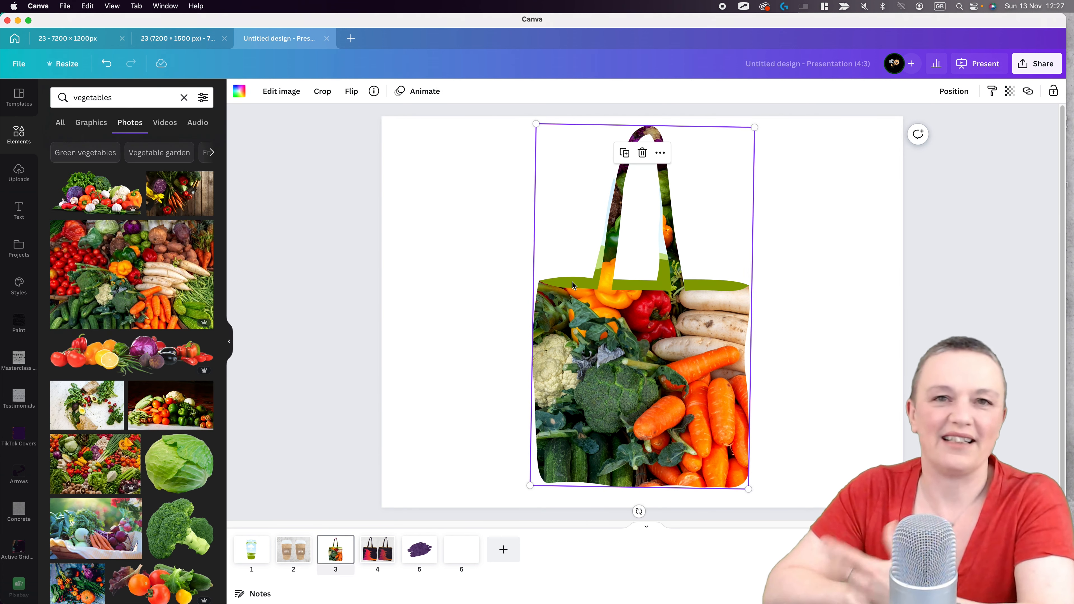
left_click(239, 92)
left_click(146, 298)
left_click(61, 146)
left_click(188, 253)
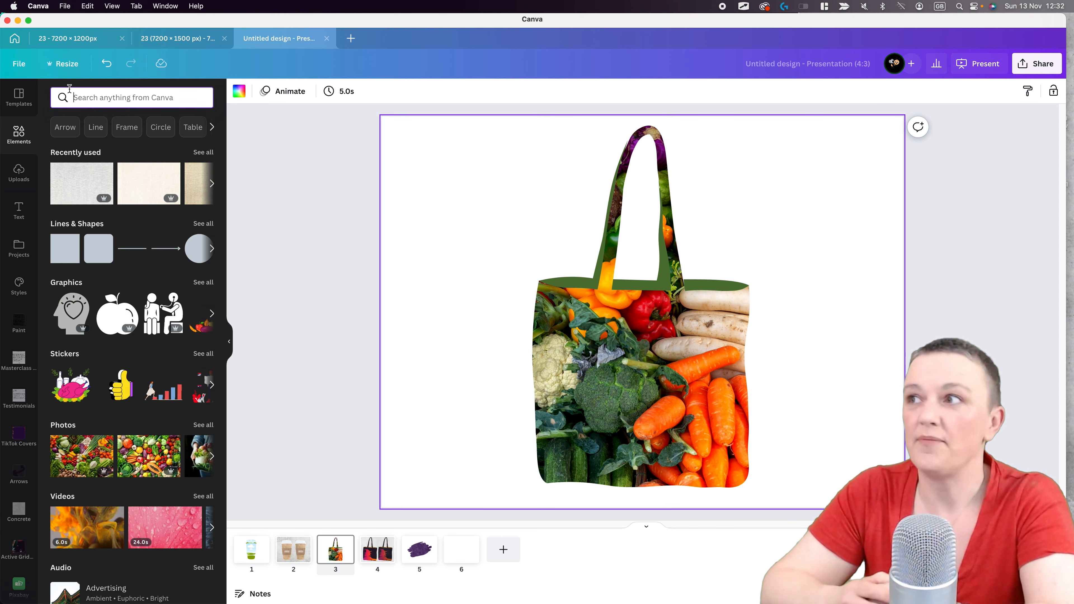
- Search for fabric and fill a duplicate of the tote bag front with the beige woven fabric photo
type("fabric")
key("Return")
left_click_drag(605, 410, 557, 429)
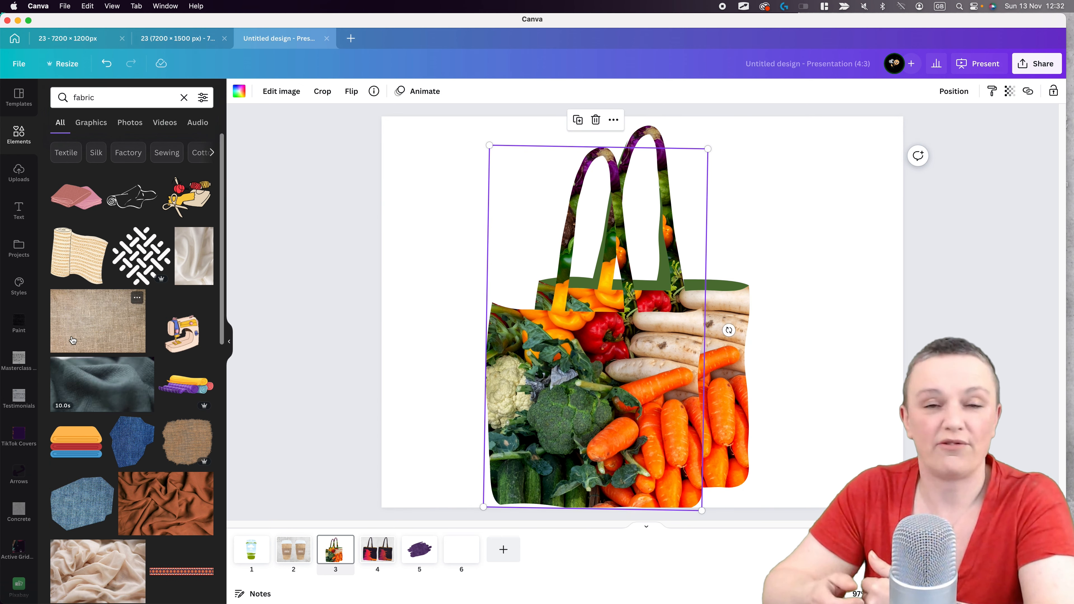
left_click_drag(97, 320, 568, 444)
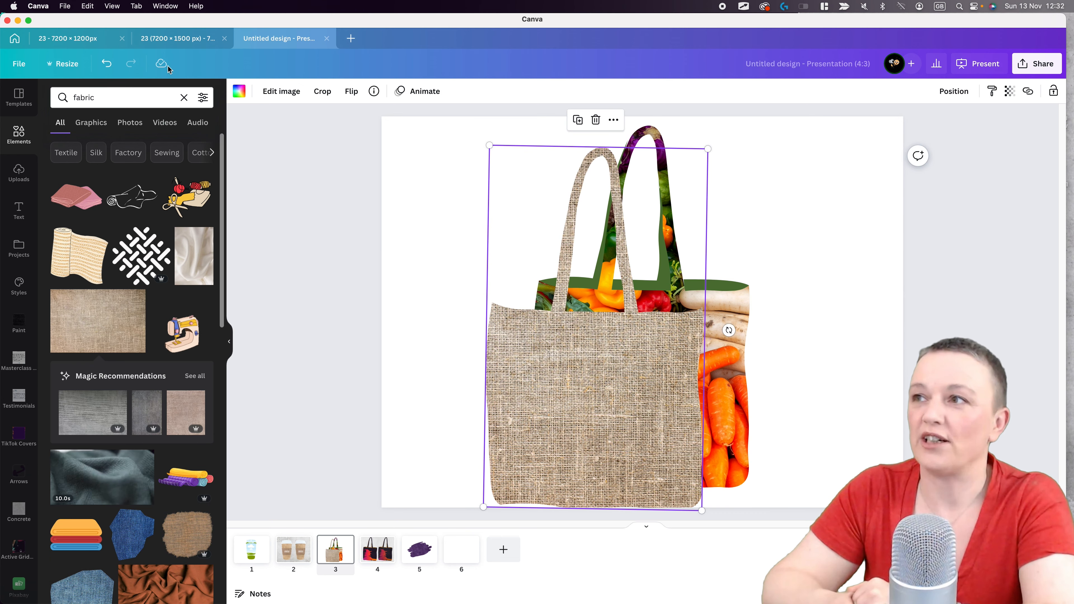
- Set the fabric copy's contrast to 62 and saturation to -100, and overlay it semi-transparently on the vegetable bag
left_click(281, 91)
left_click_drag(132, 354, 183, 354)
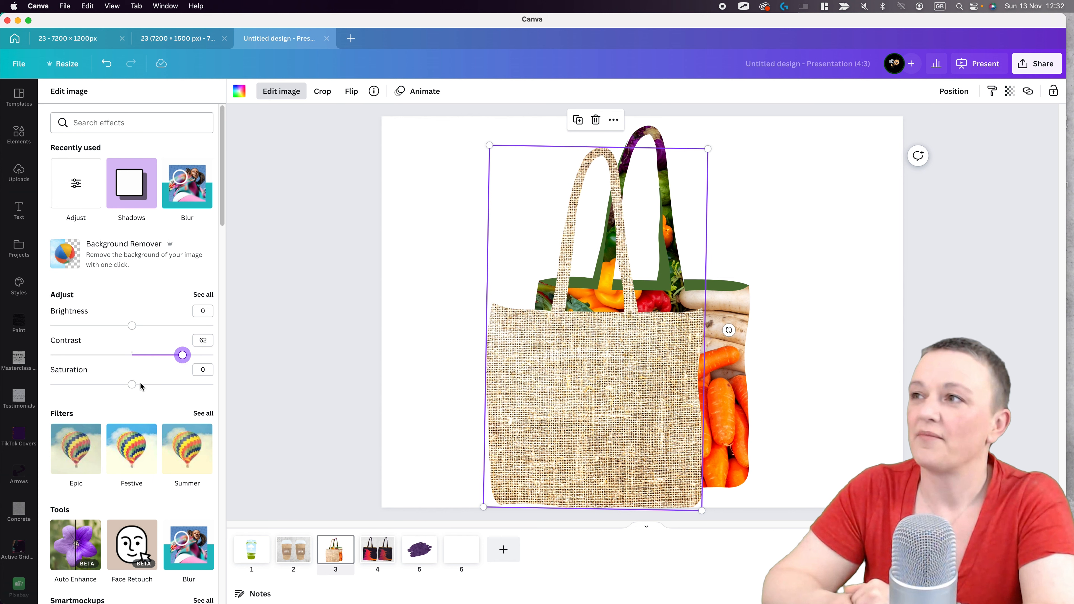
left_click_drag(610, 396, 657, 375)
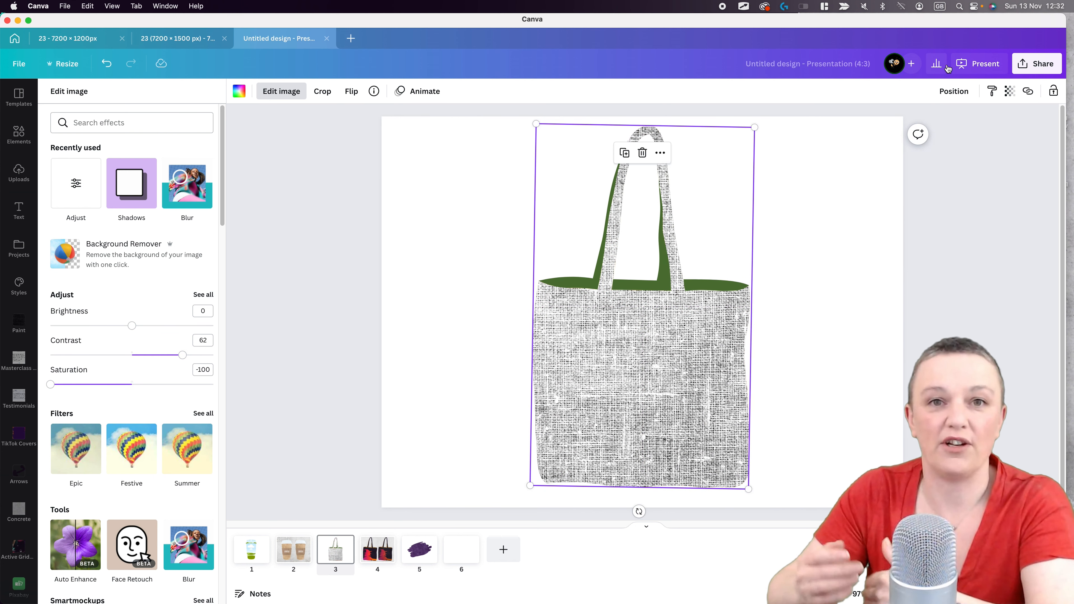
left_click(1010, 91)
left_click_drag(1005, 133, 937, 135)
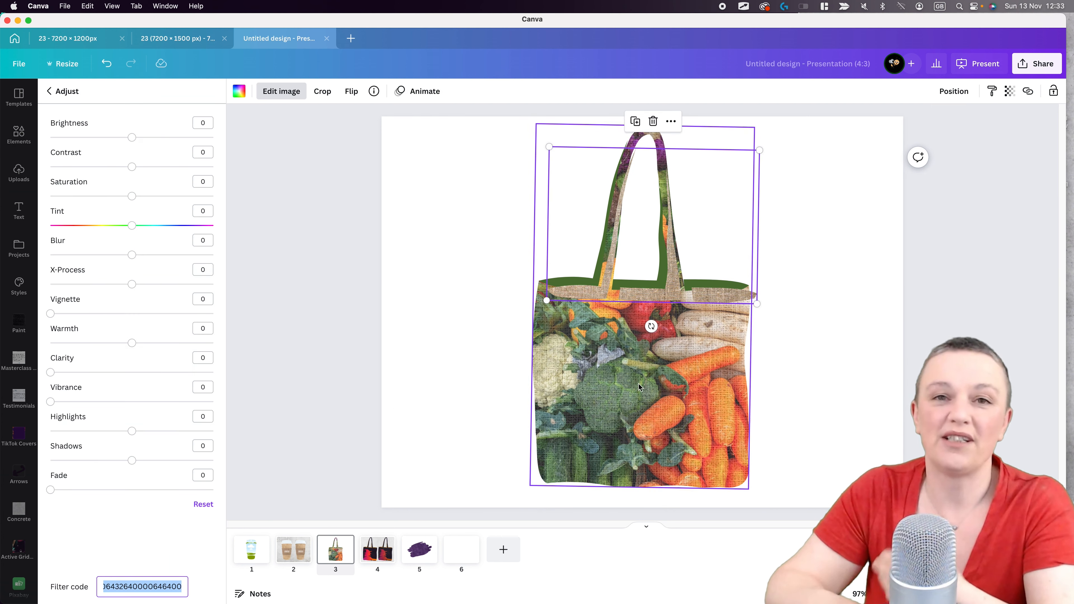
- Give the lining's fabric copy contrast 62 and saturation -100, and overlay it semi-transparently on the green lining
left_click(639, 388)
left_click(567, 293)
type("-100")
left_click(1010, 91)
left_click_drag(1005, 133, 937, 133)
scroll(643, 312, "up", 5)
left_click_drag(525, 273, 524, 272)
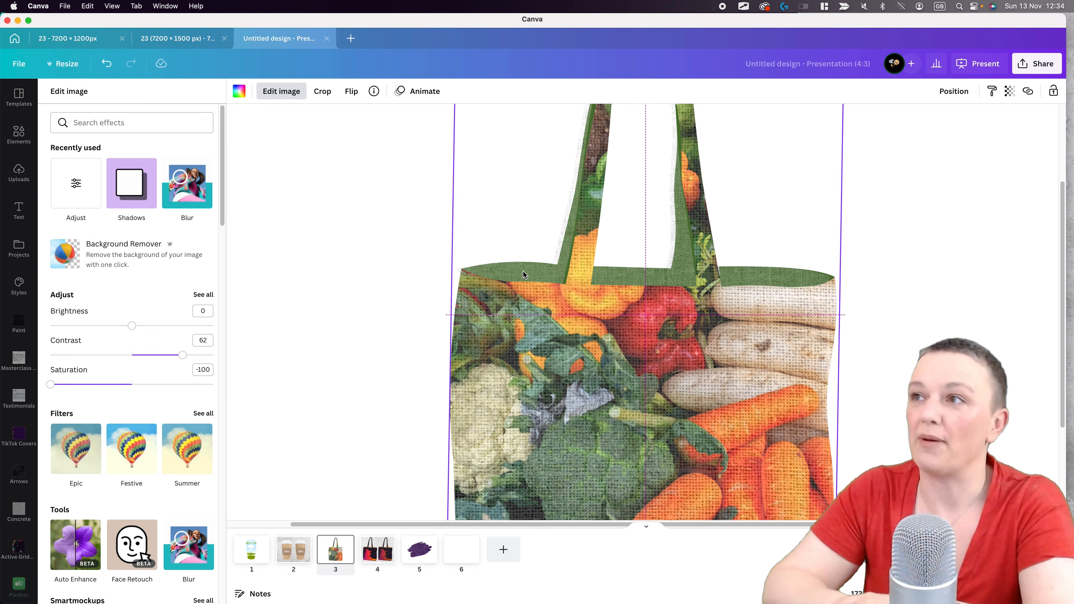
- Raise the lining fabric overlay's contrast to the maximum and strongly reduce its brightness
scroll(642, 312, "down", 5)
left_click_drag(182, 355, 213, 355)
left_click_drag(132, 326, 65, 327)
left_click(460, 335)
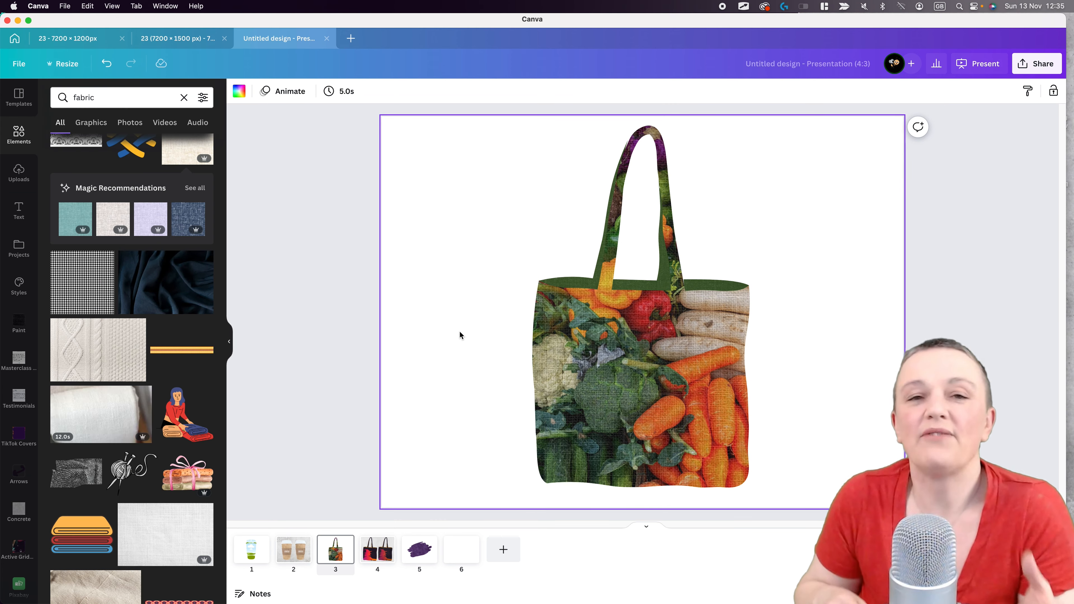
- Search for plastic and fill a duplicate of the bag front's overlay, aligned over the bag, with the transparent plastic wrap image
left_click(97, 107)
type("plastic")
key("Return")
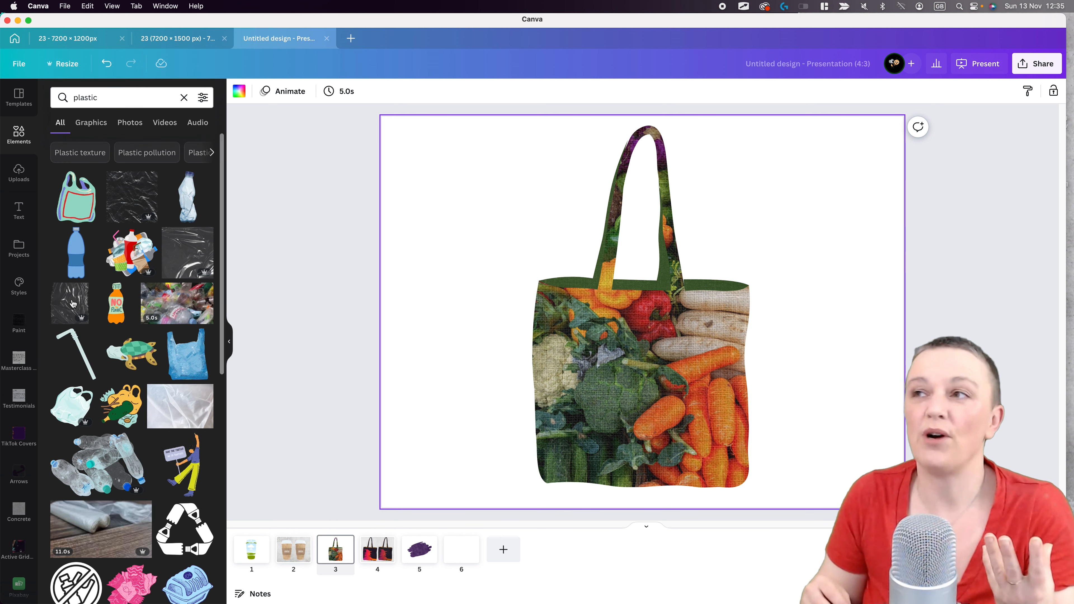
left_click(558, 351)
key("super+c")
key("super+v")
left_click_drag(690, 414, 683, 406)
left_click_drag(178, 259, 693, 434)
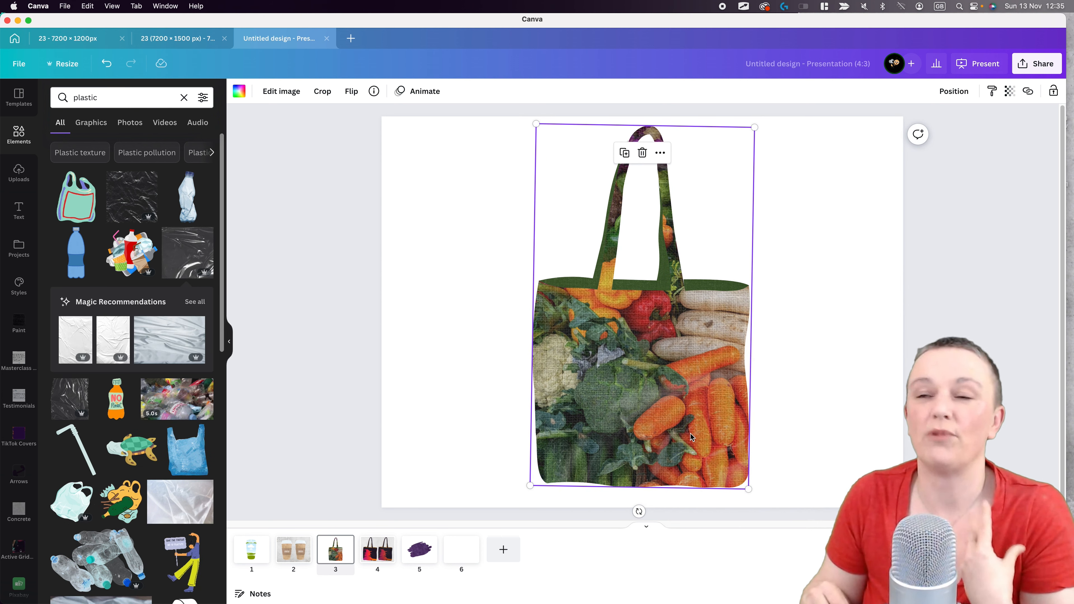
- Set the plastic overlay on the bag front to transparency 100
left_click(1010, 91)
mouse_move(999, 133)
left_mouse_down()
mouse_move(959, 132)
mouse_move(999, 132)
left_mouse_up()
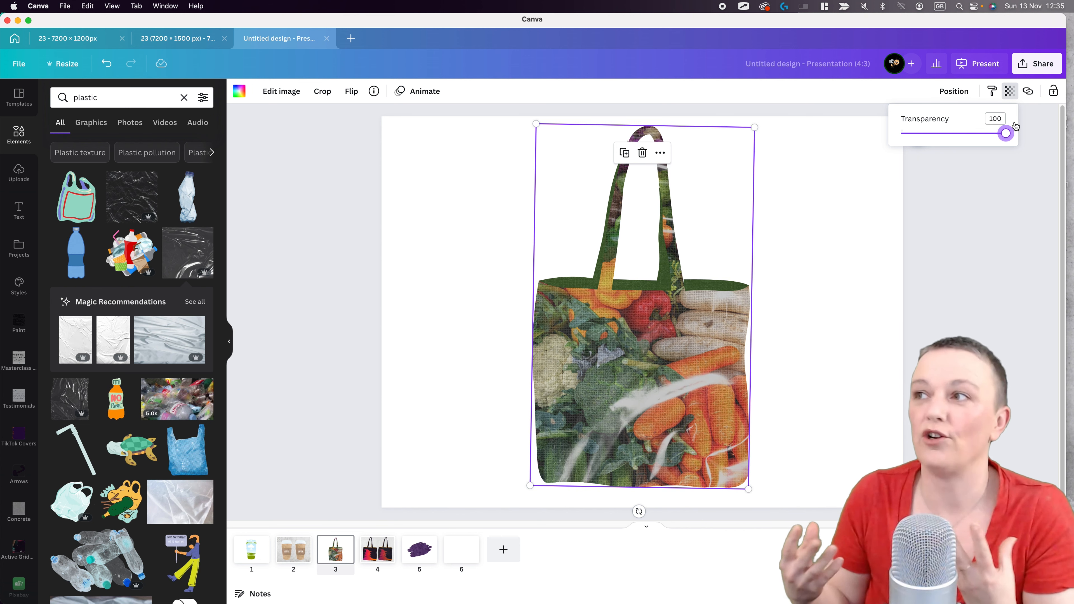
left_click(479, 328)
- Duplicate the lining overlay at full opacity, fill it with the crinkled plastic texture and align it over the lining
left_click(575, 289)
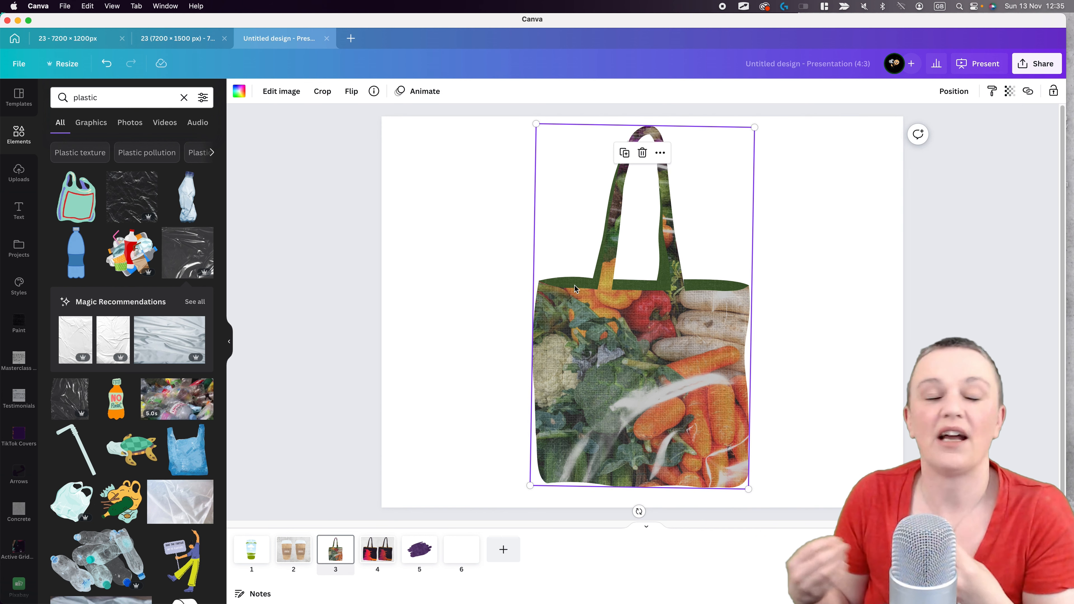
left_click(577, 287)
key("super+c")
key("super+v")
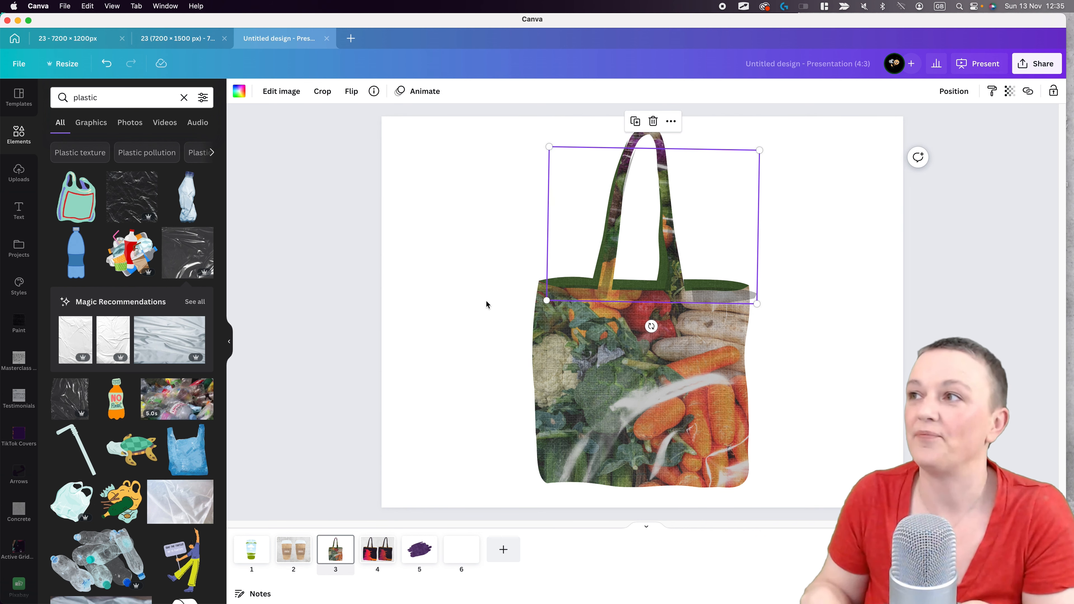
left_click(1009, 91)
left_click_drag(931, 134, 1006, 134)
left_click_drag(132, 197, 737, 299)
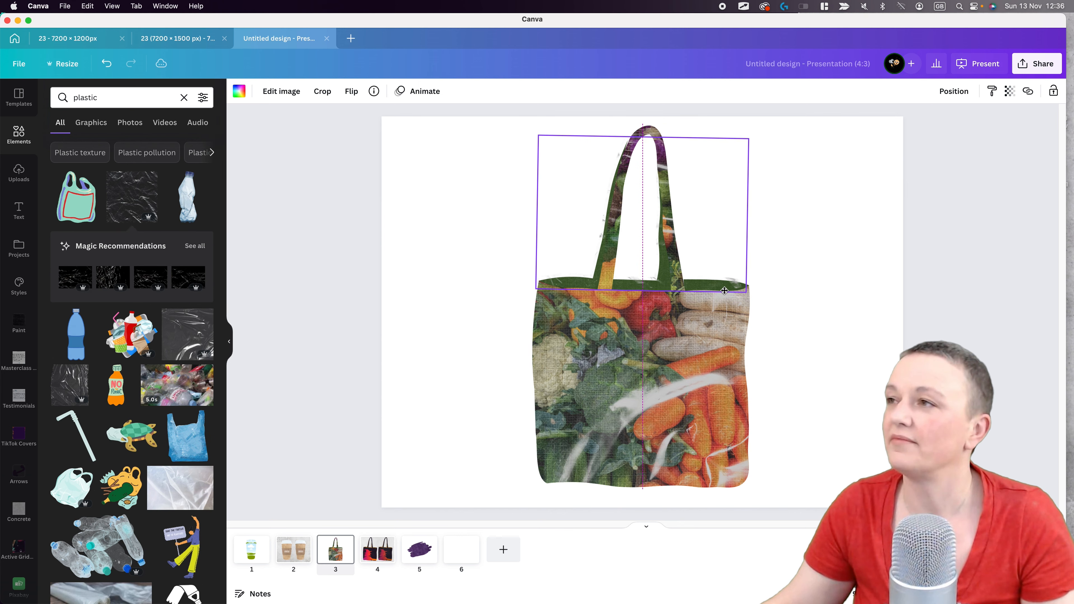
scroll(719, 301, "up", 5)
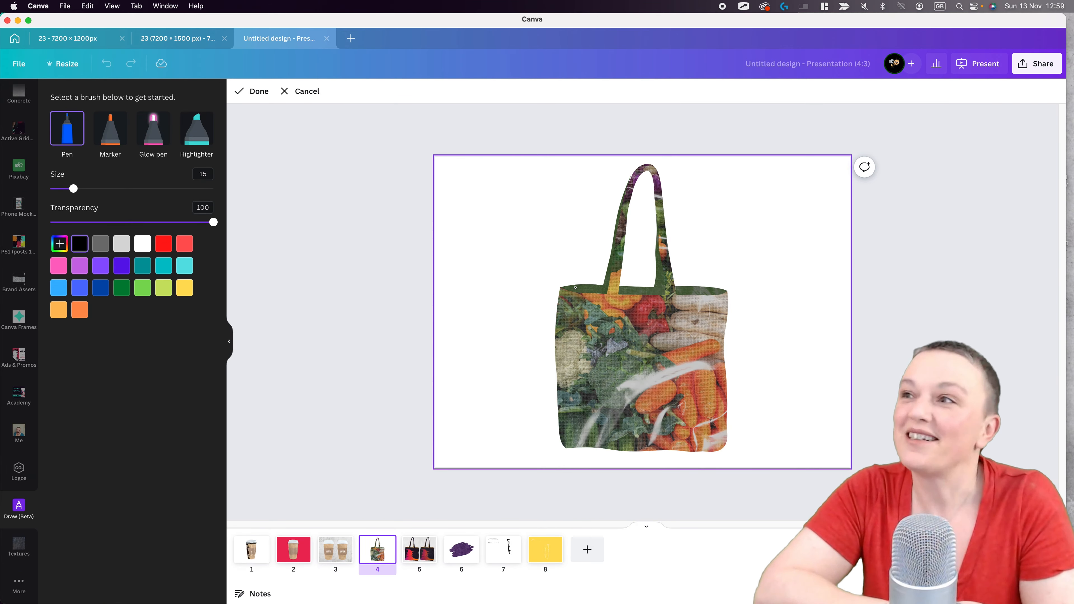
- Draw black pen shadow strokes at size 15 inside both ends of the tote bag's opening
left_click_drag(575, 287, 586, 289)
left_click_drag(704, 292, 715, 291)
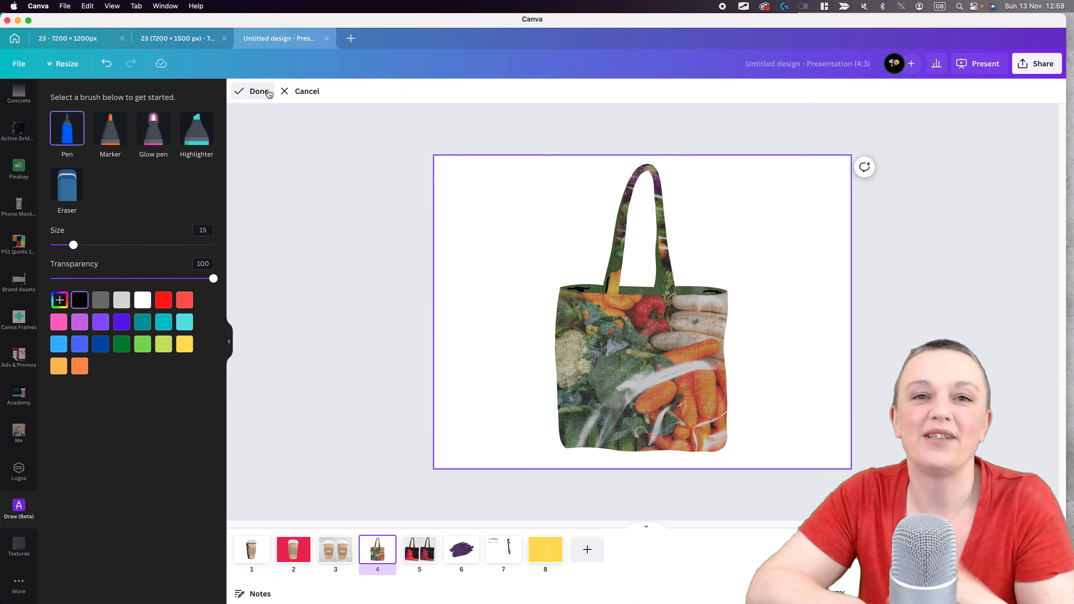
left_click(254, 90)
- Soften the black shadow drawing, make it semi-transparent and nudge it into place inside the bag opening
left_click(256, 90)
left_click(1010, 91)
left_click_drag(1009, 132, 949, 132)
left_click_drag(593, 287, 591, 289)
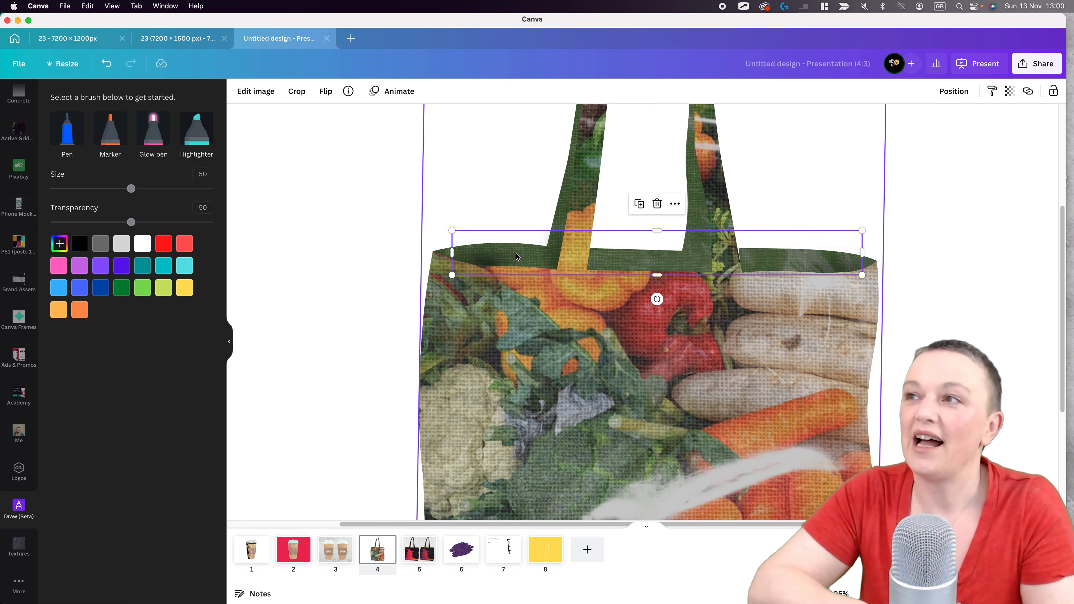
left_click(952, 253)
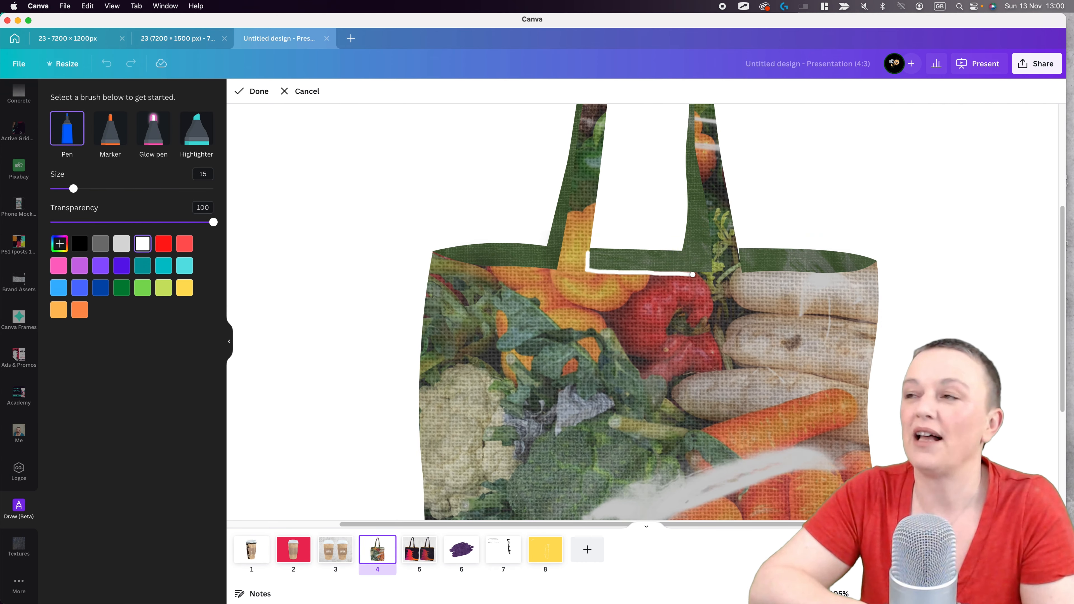
- Draw white pen highlights at size 15 along the front rim of the bag opening and trim them with the size 50 eraser
left_click_drag(682, 274, 712, 275)
left_click_drag(433, 254, 482, 267)
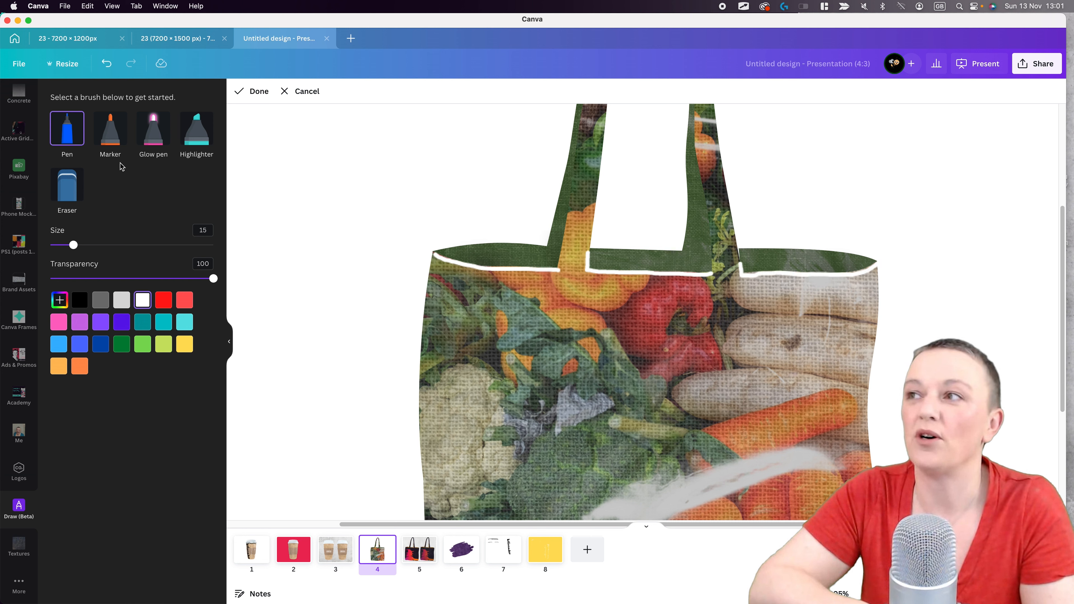
left_click(67, 184)
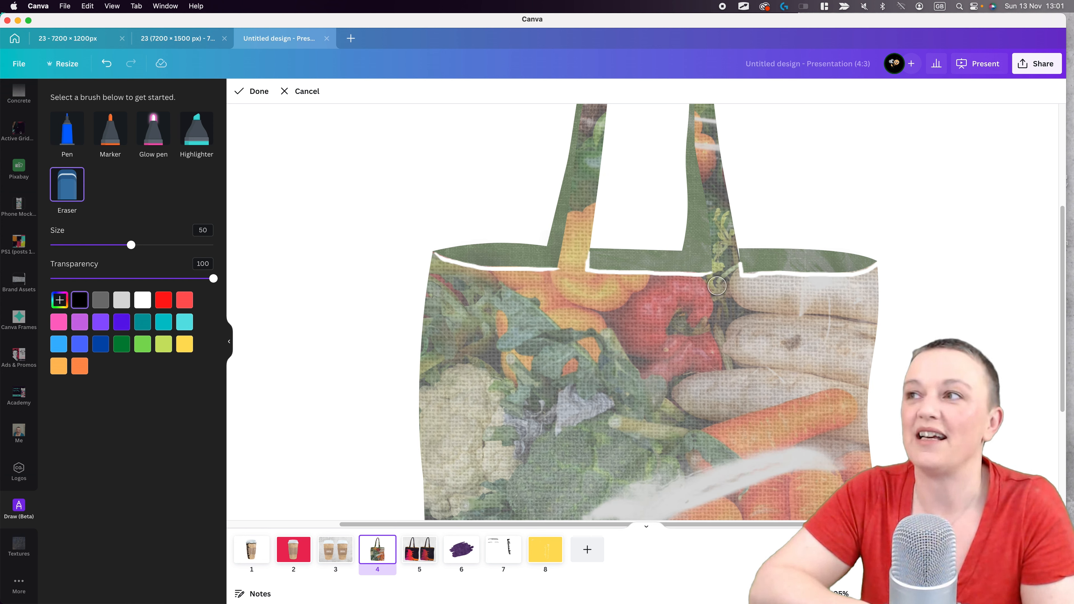
left_click(253, 92)
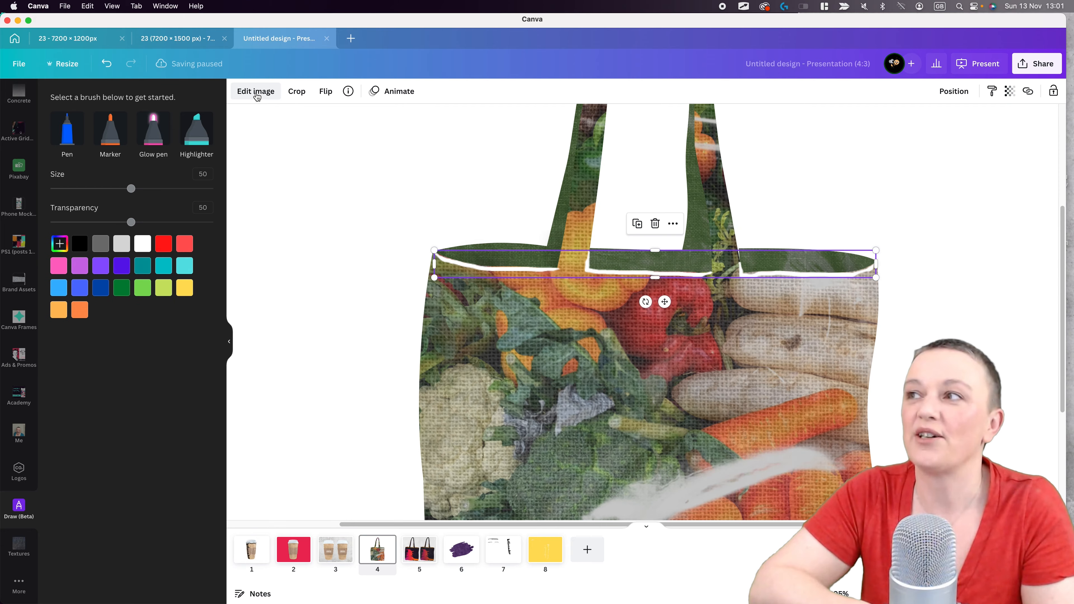
- Blur the white rim highlights, make them semi-transparent and nudge them into place along the bag's front edge
left_click(256, 93)
left_click(203, 190)
left_click_drag(132, 255, 136, 255)
left_click(1009, 91)
left_click_drag(1004, 134, 926, 135)
left_click(506, 274)
left_click_drag(590, 273, 588, 274)
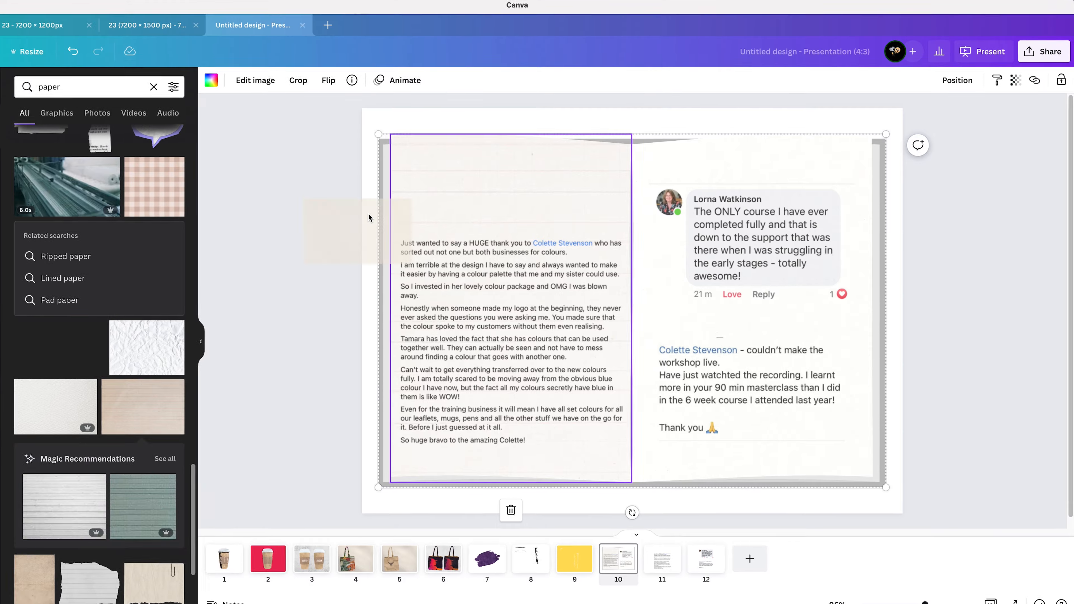
- Rotate and reposition the latte cup at the lower corner of the open-book mockup
left_click(255, 80)
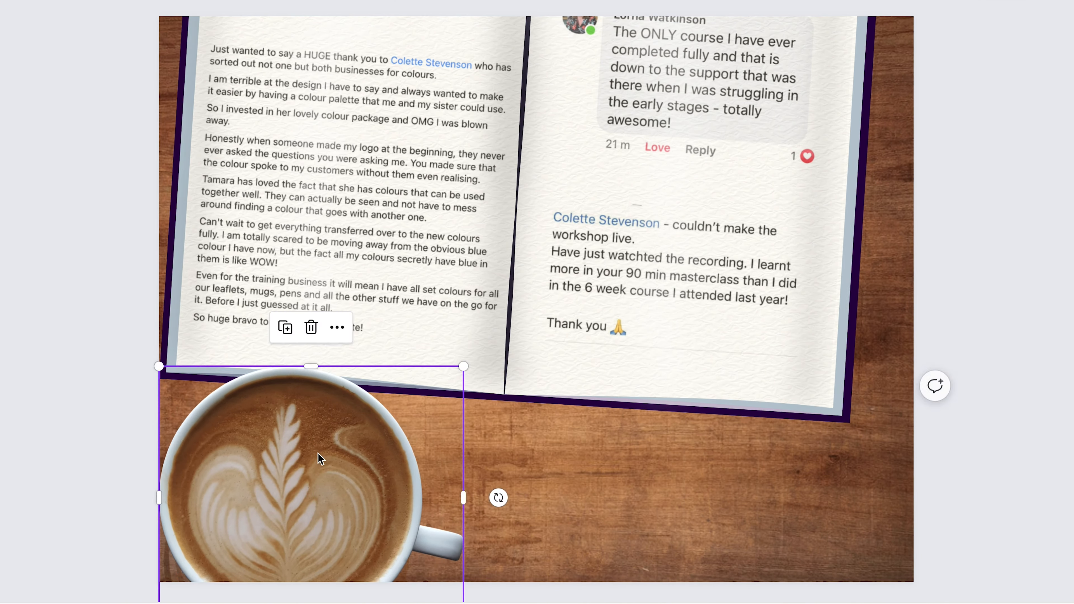
left_click_drag(509, 383, 508, 333)
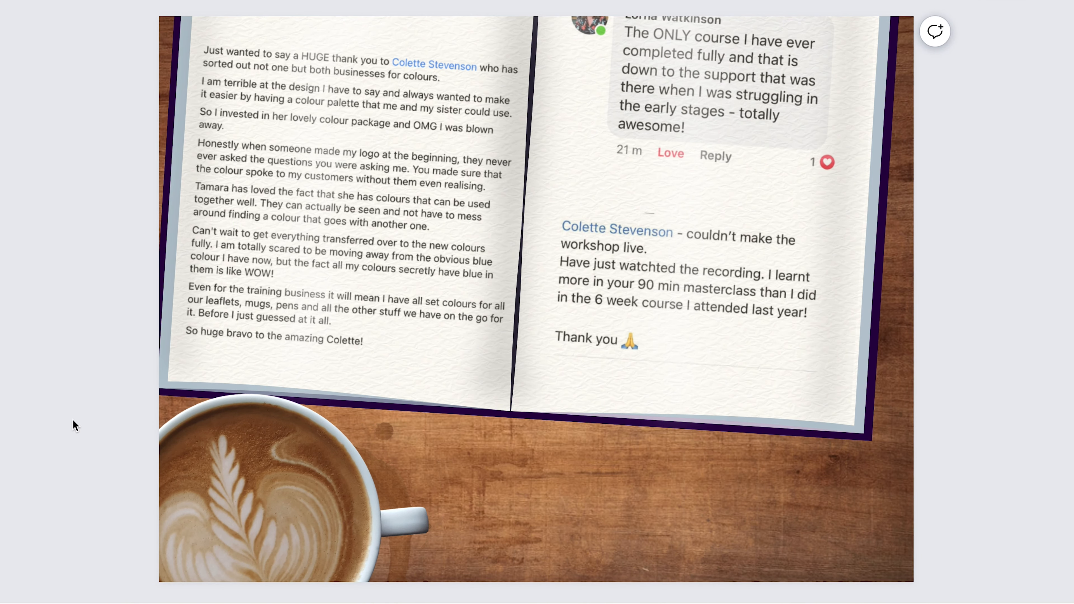